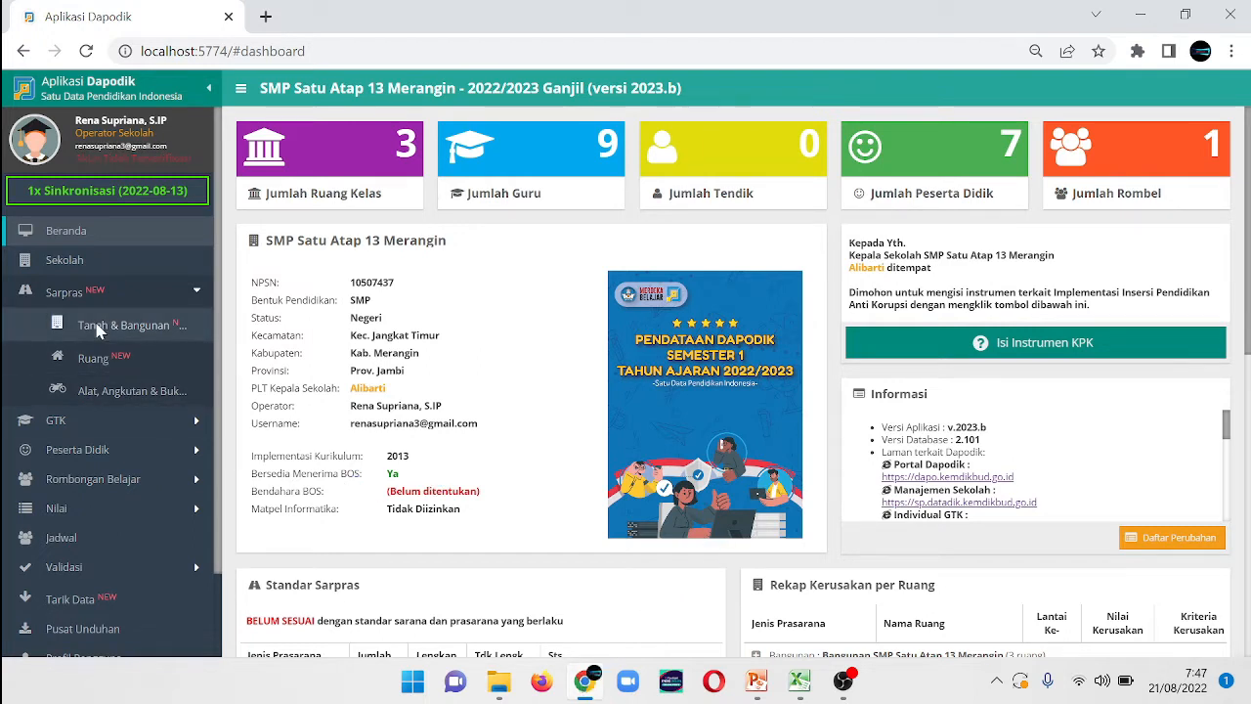
Open the Ruang list of school rooms under Sarpras
left_click(76, 294)
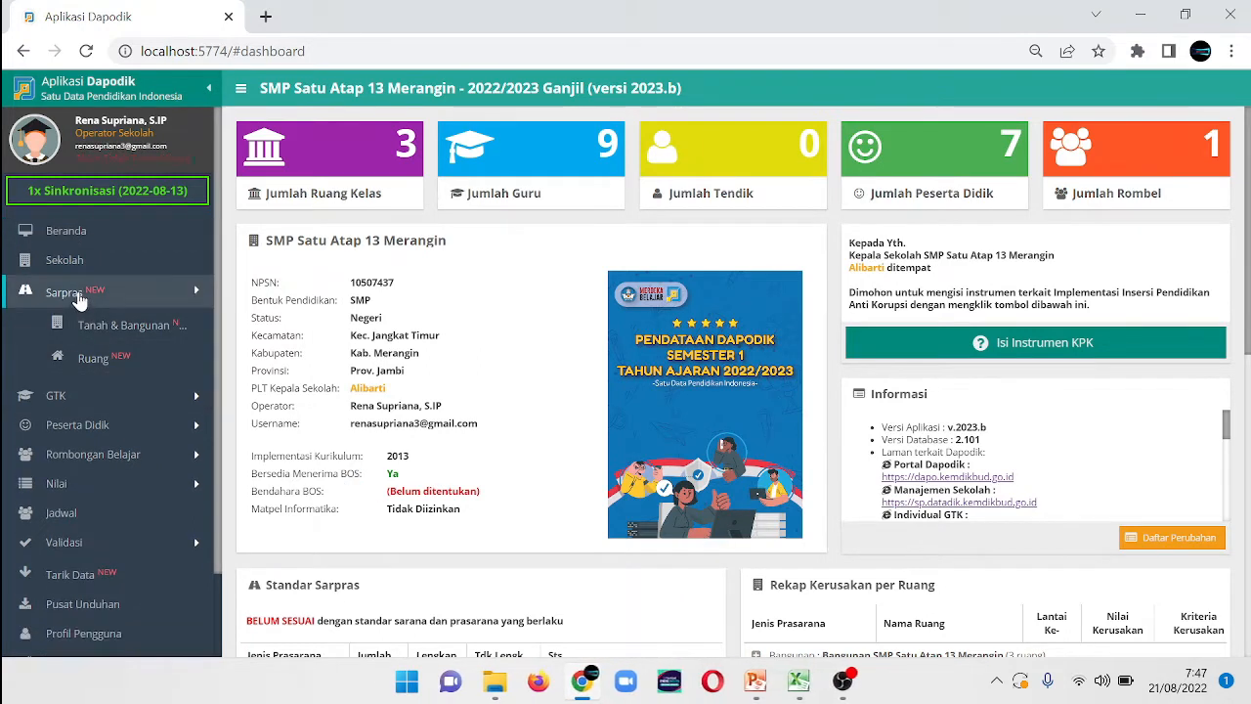
left_click(76, 293)
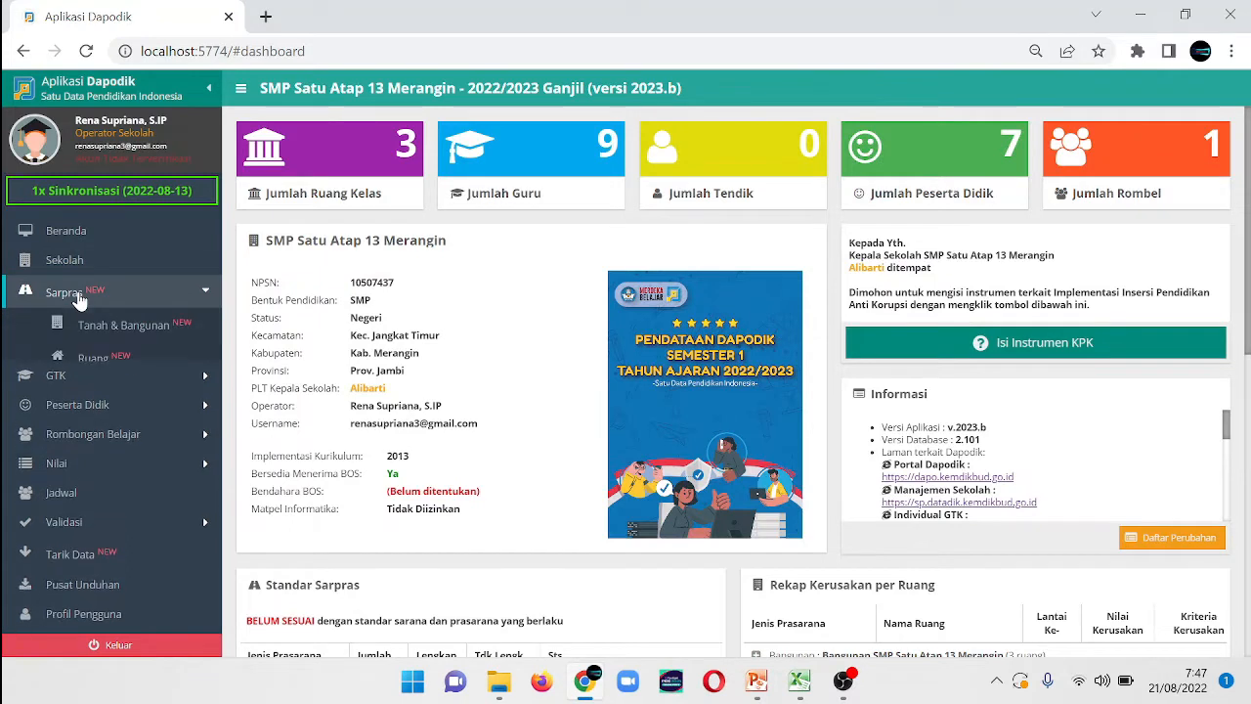
left_click(95, 359)
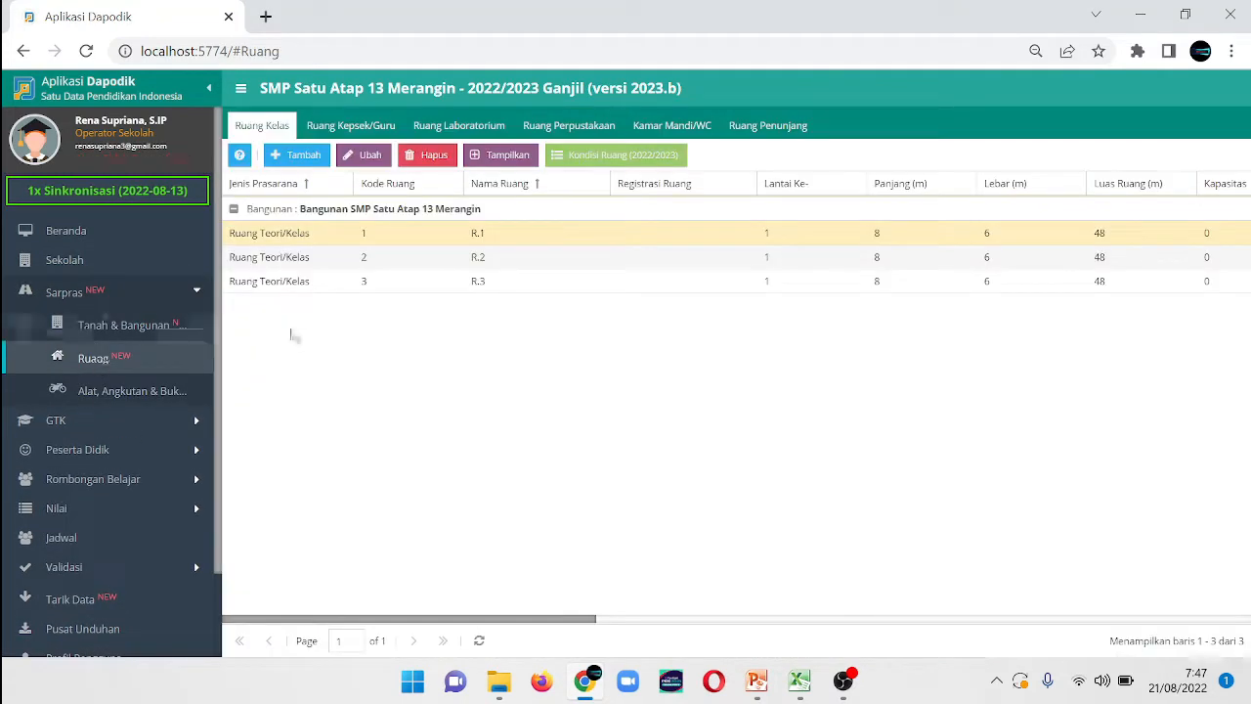
Open the 2022/2023 room condition record of classroom R.2 and view the available Kerusakan options
left_click(288, 264)
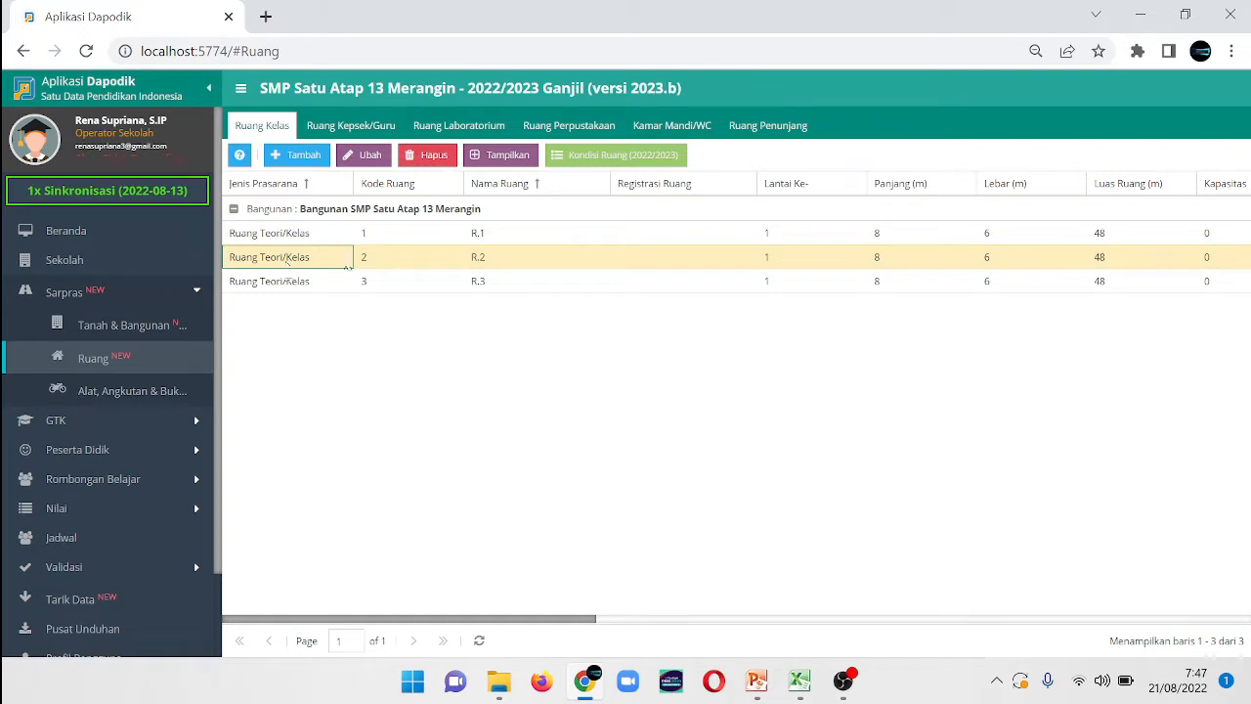
left_click(598, 158)
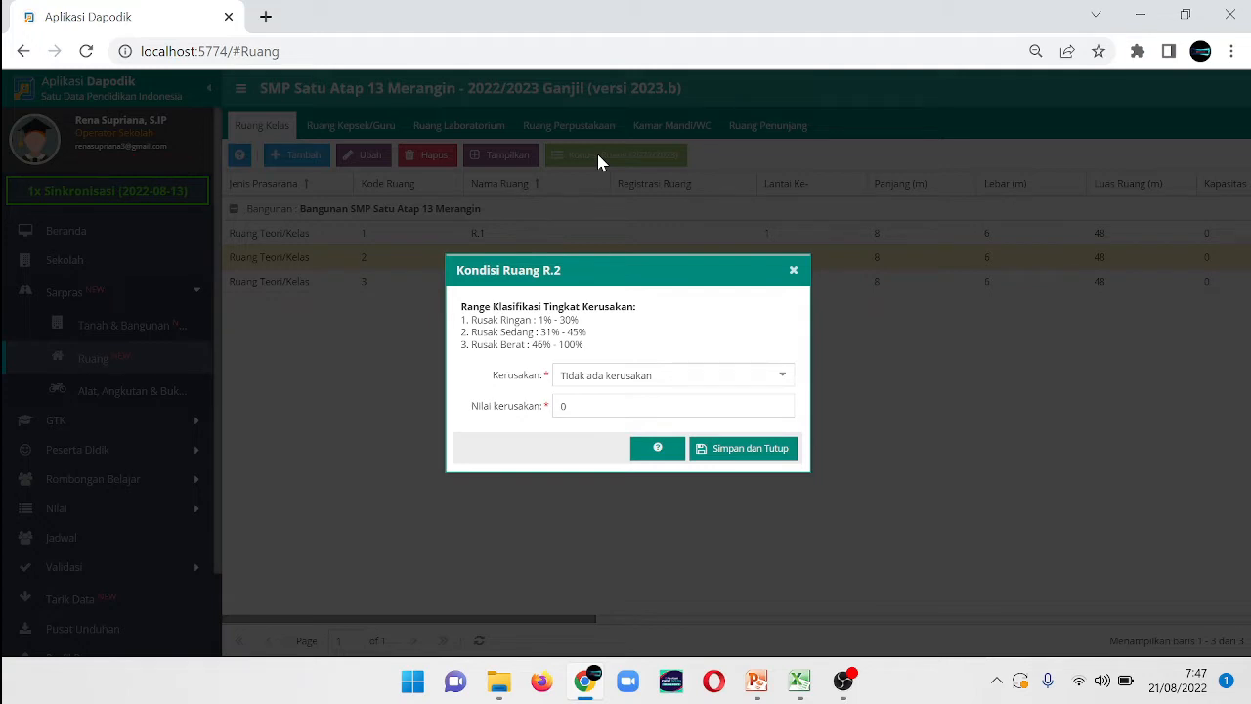
left_click(785, 378)
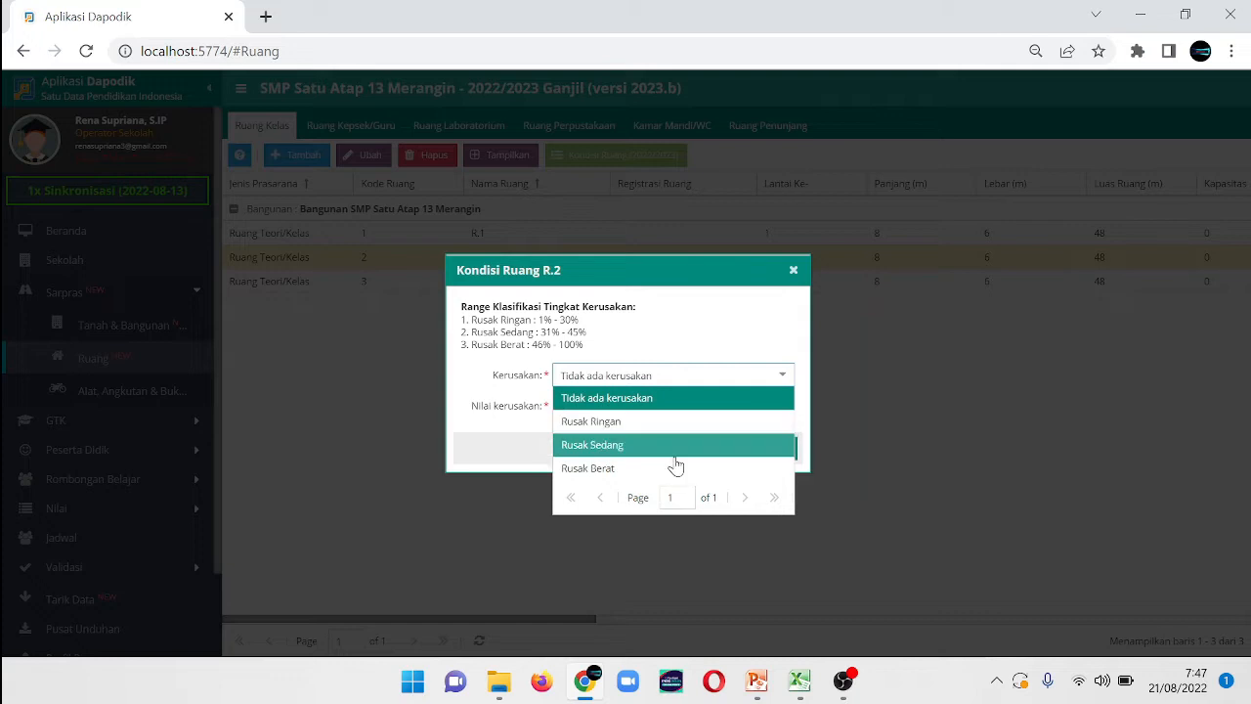
left_click(728, 340)
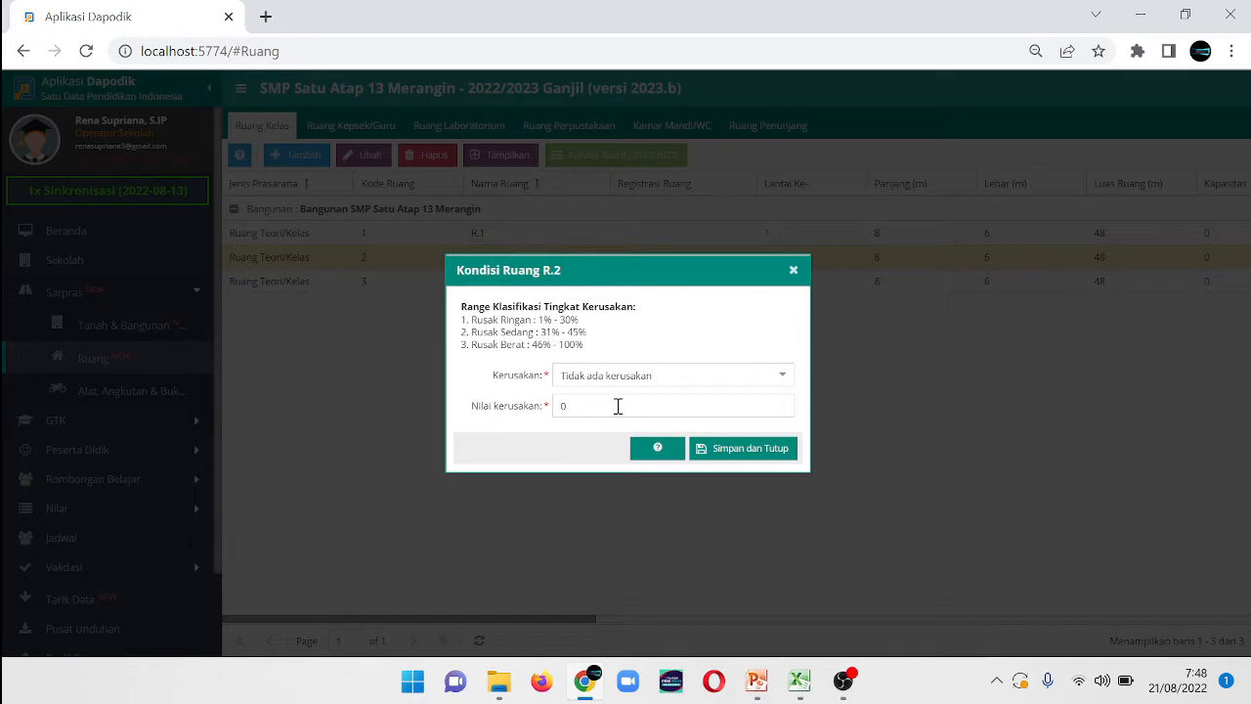
Switch to the PowerPoint presentation and review slides 20 and 21 on recording building and room damage levels
left_click(757, 681)
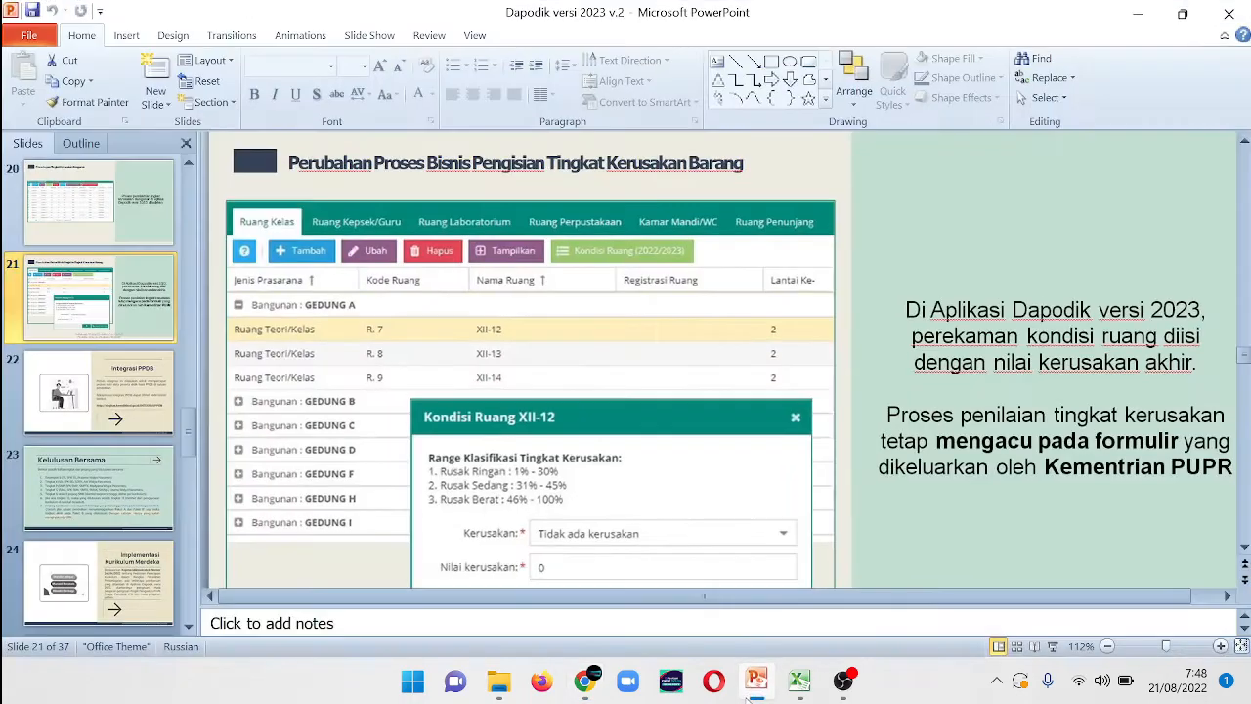
left_click(168, 235)
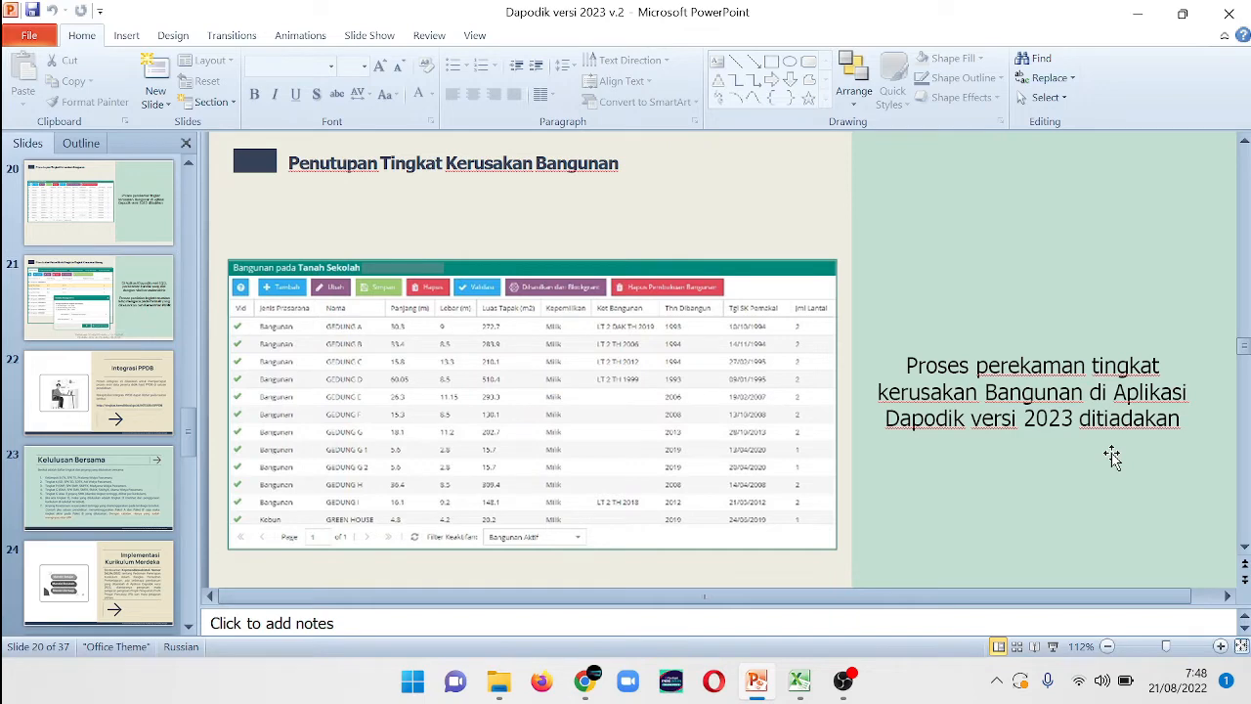
key("Page_Down")
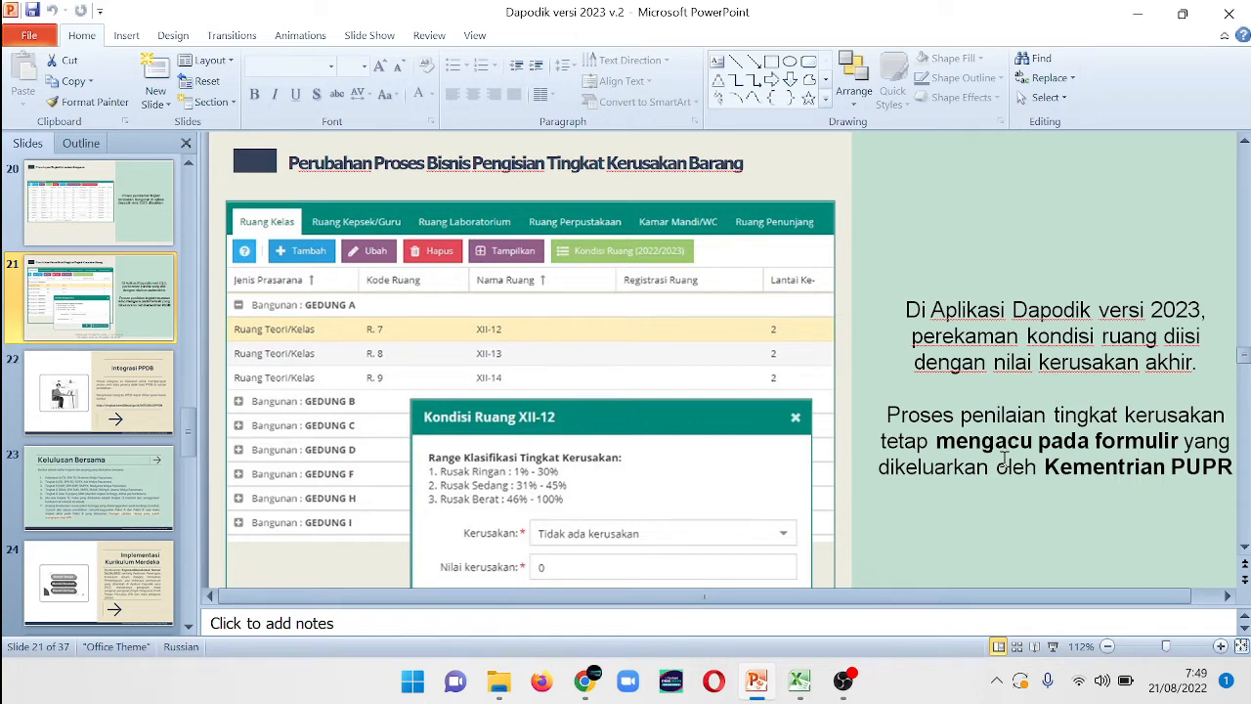
Switch to the Excel workbook Form 1_Tabel Tingkat Kerusakan_perbaikan (1) and examine the damage form from its building details to the overall rating
mouse_move(804, 681)
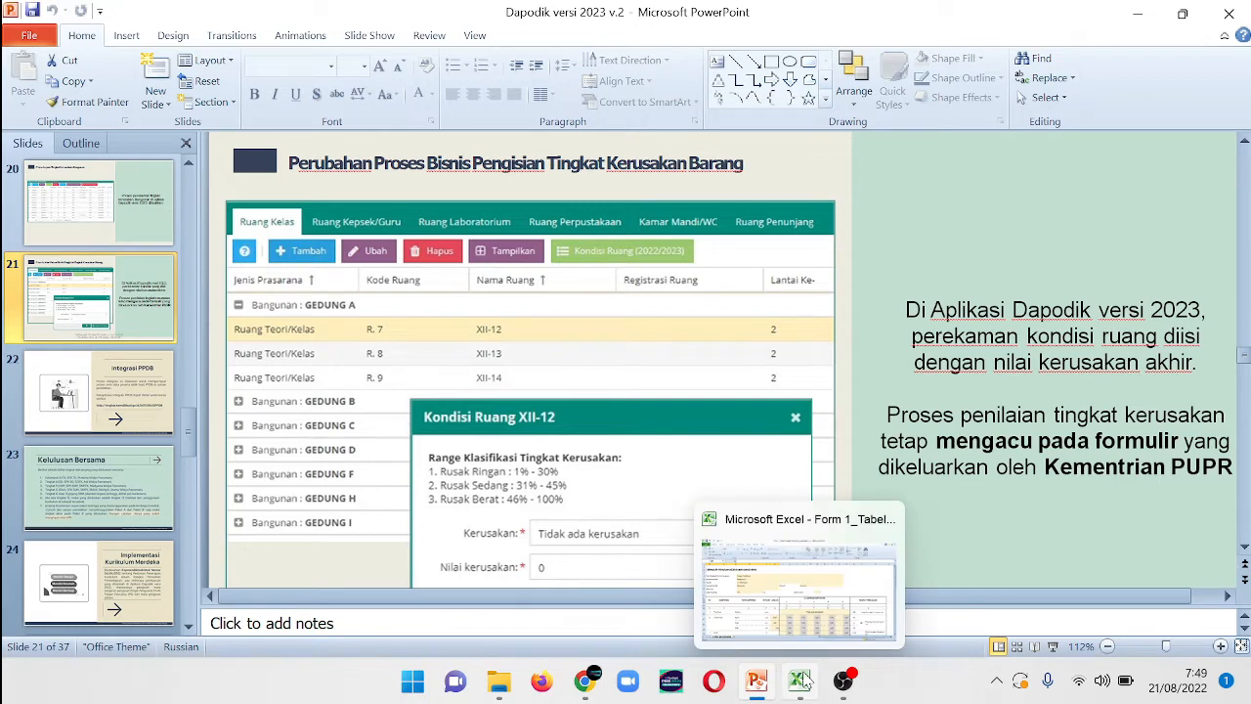
left_click(794, 572)
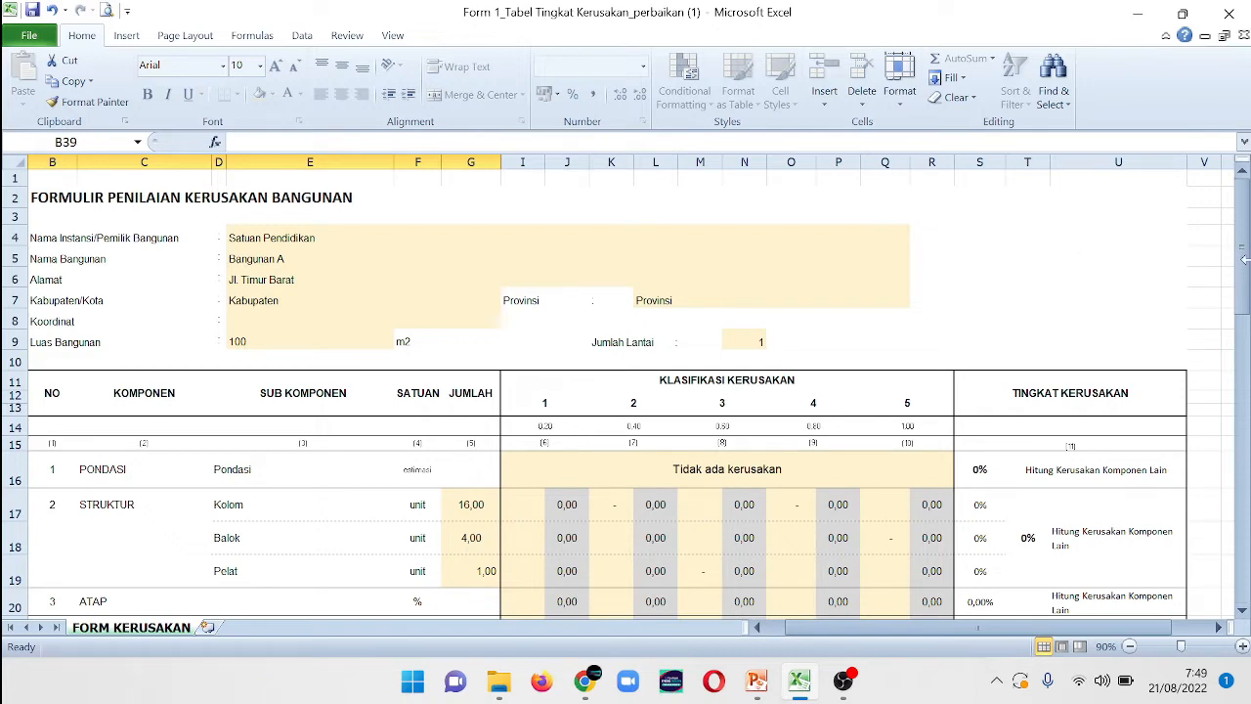
left_click_drag(1246, 276, 1233, 422)
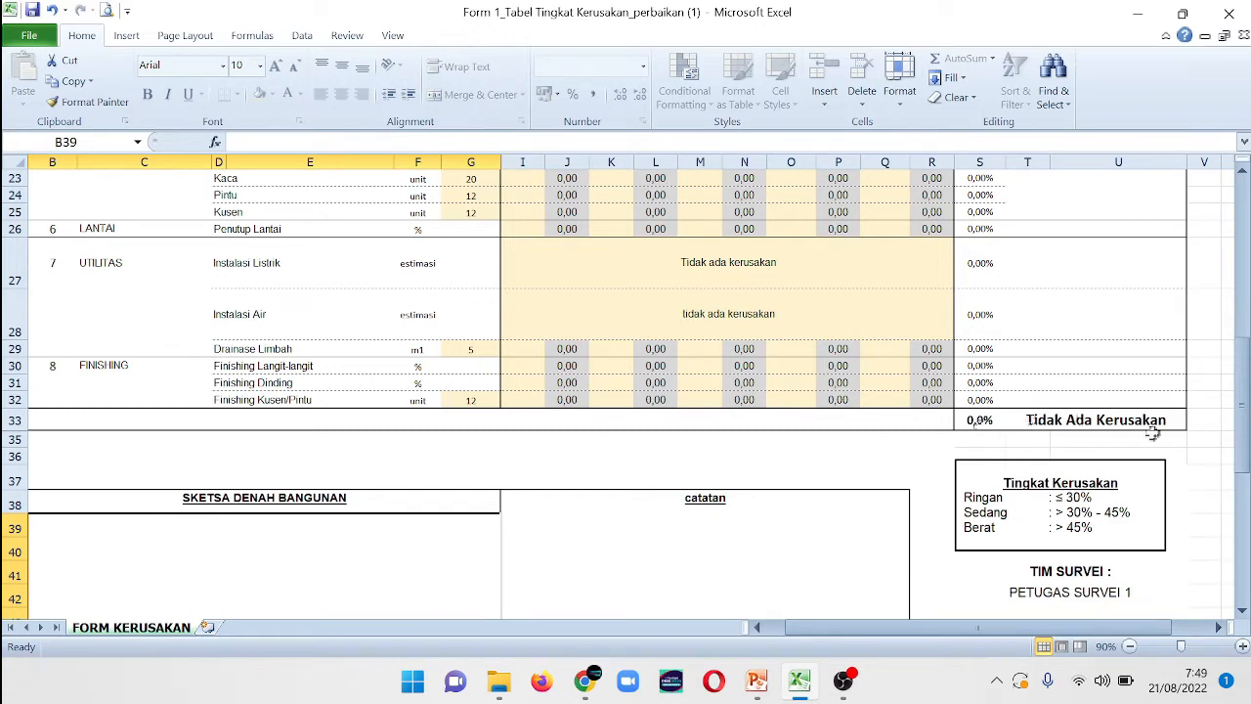
left_click_drag(1245, 442, 1245, 322)
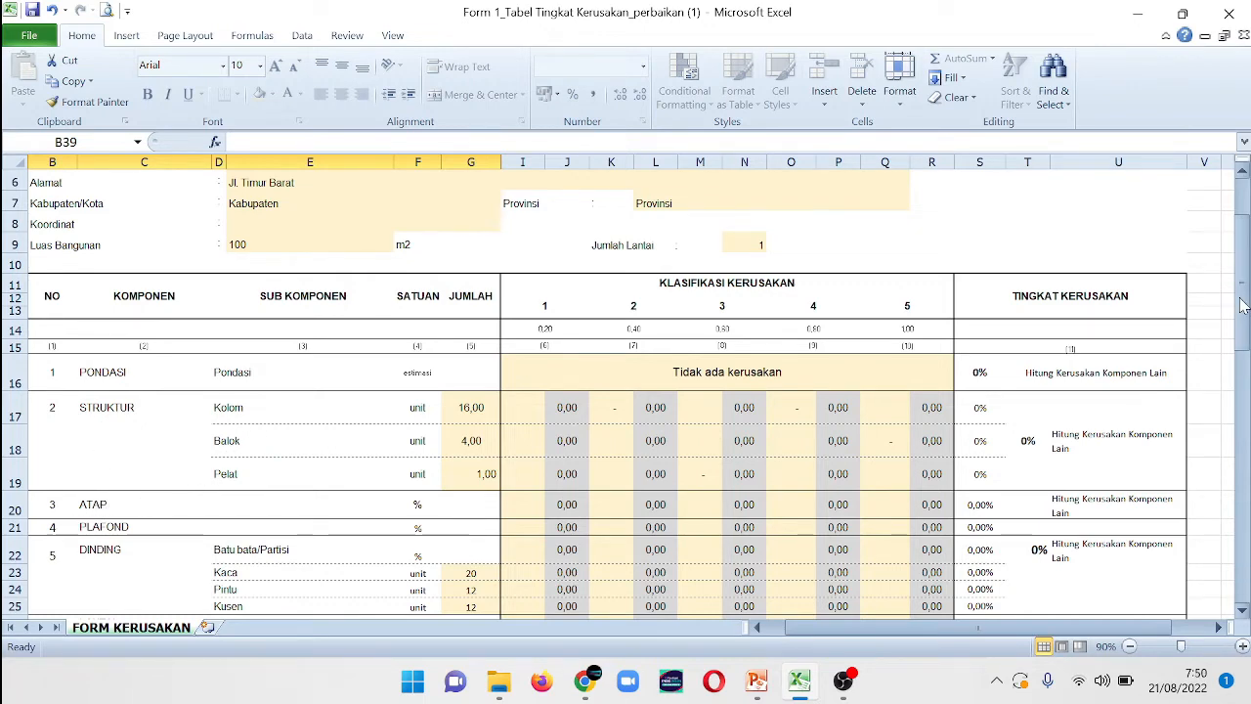
left_click_drag(1241, 306, 1241, 270)
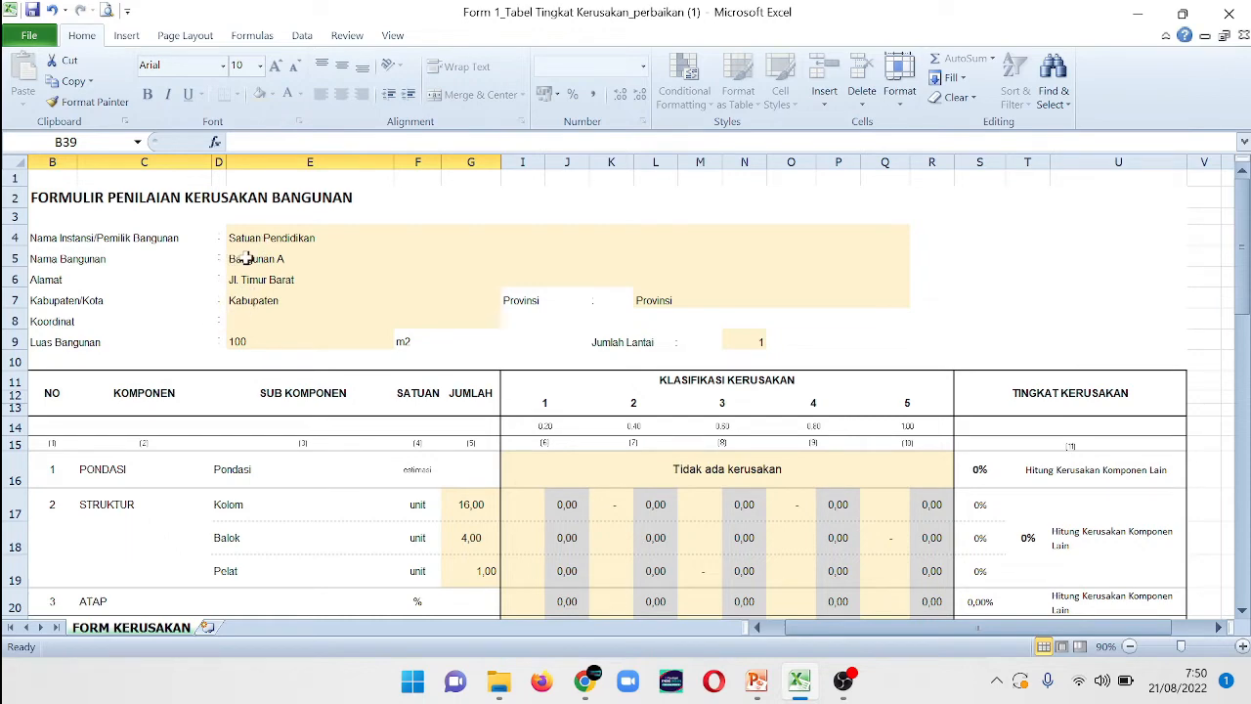
left_click(247, 258)
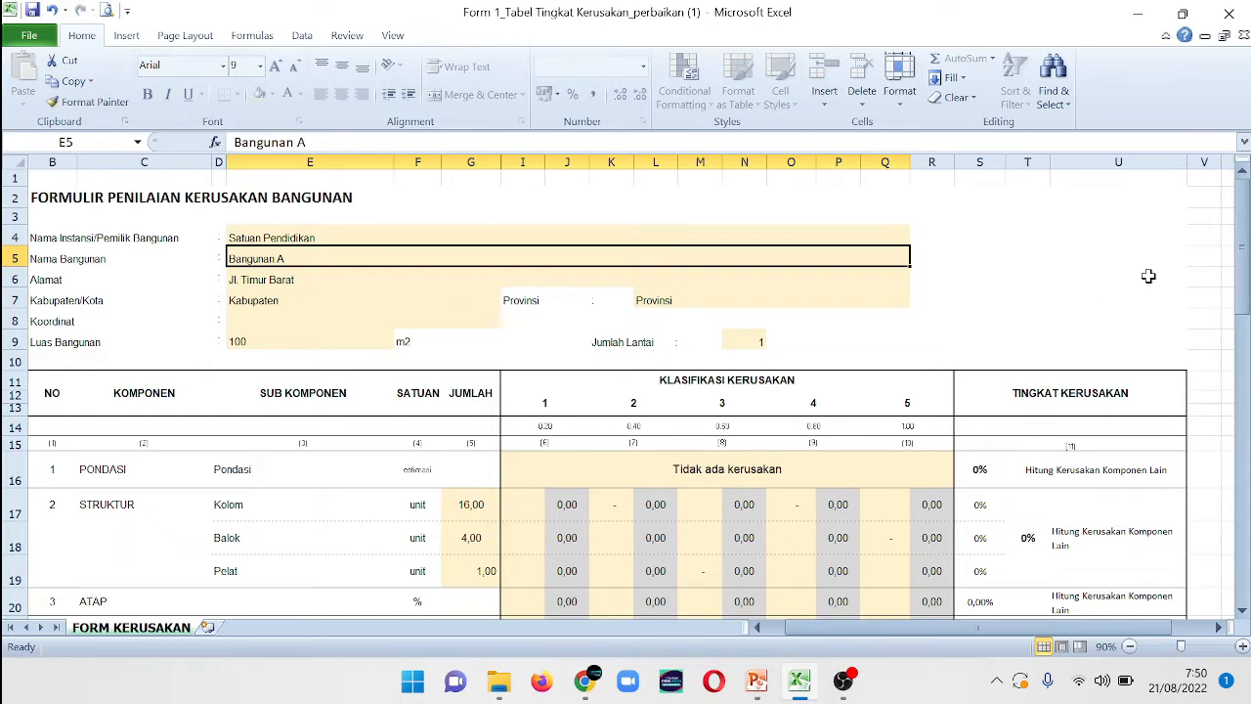
Set the Pondasi damage classification to "Penurunan merata pada seluruh struktur bangunan"
left_click_drag(1243, 270, 1243, 269)
left_click_drag(1246, 270, 1245, 306)
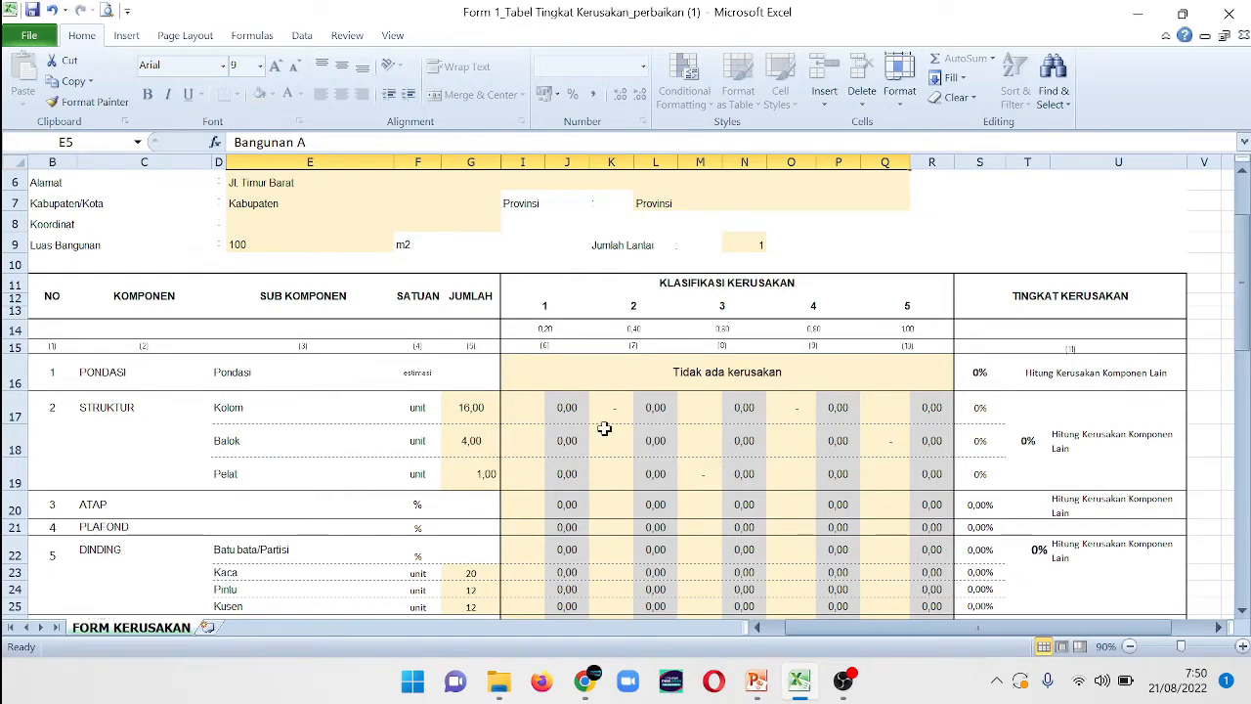
left_click(941, 378)
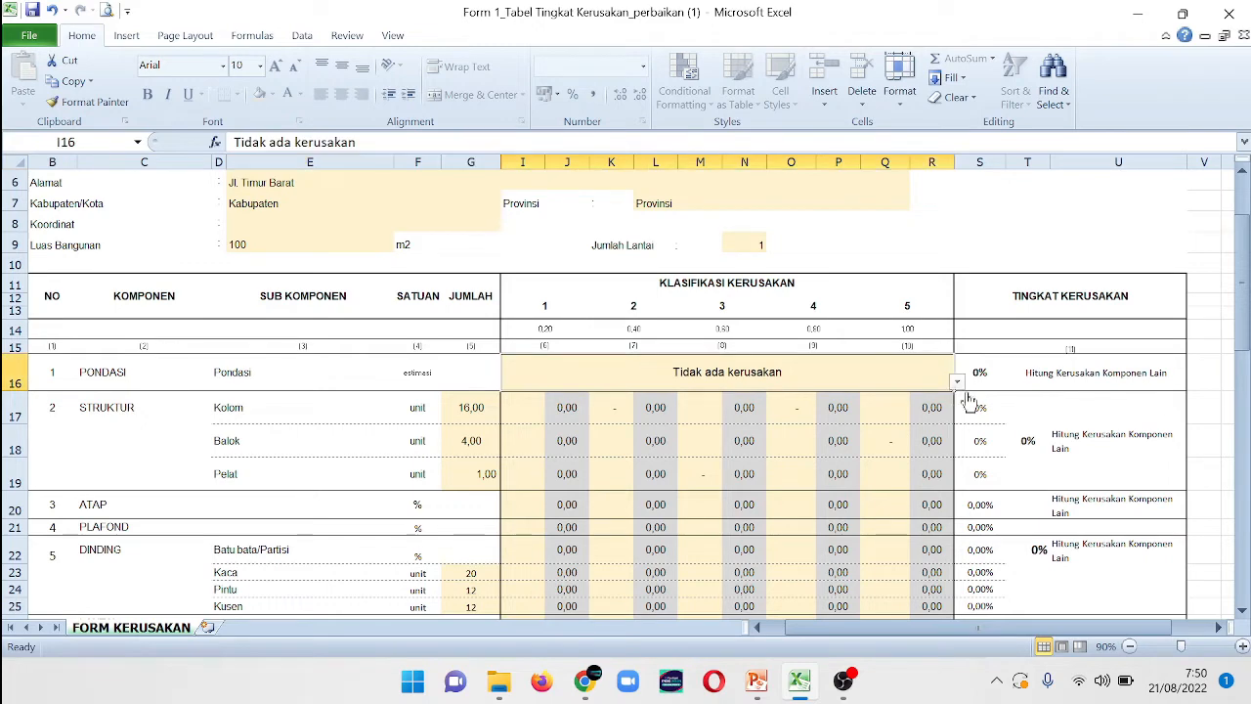
left_click(955, 384)
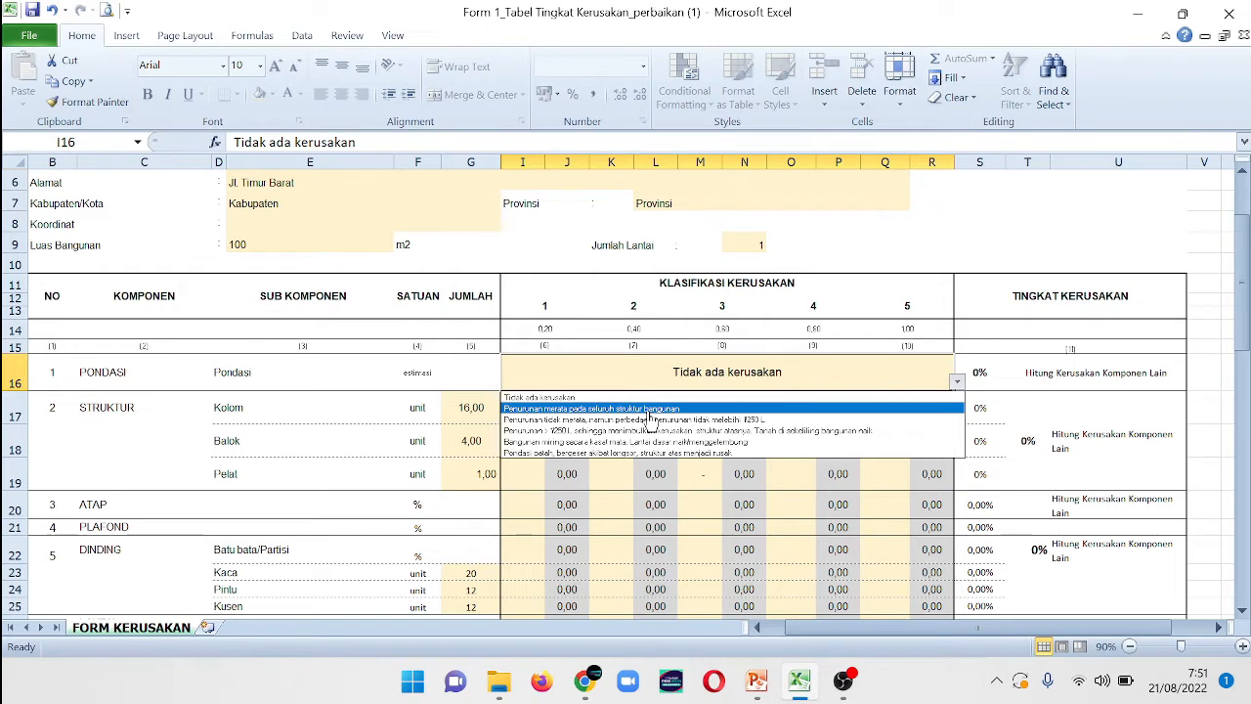
left_click(586, 409)
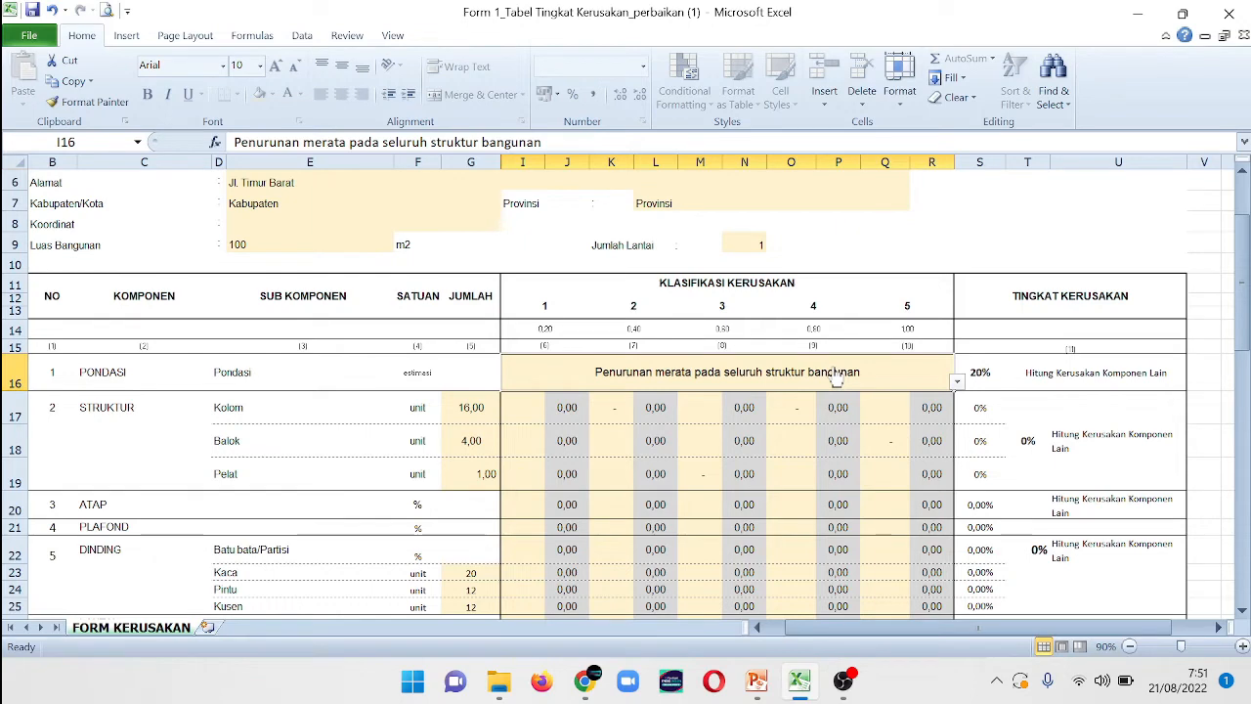
Try the Pondasi classification "Pondasi patah, bergeser akibat longsor, struktur atas menjadi rusak", and restore "Penurunan merata pada seluruh struktur bangunan"
left_click(957, 382)
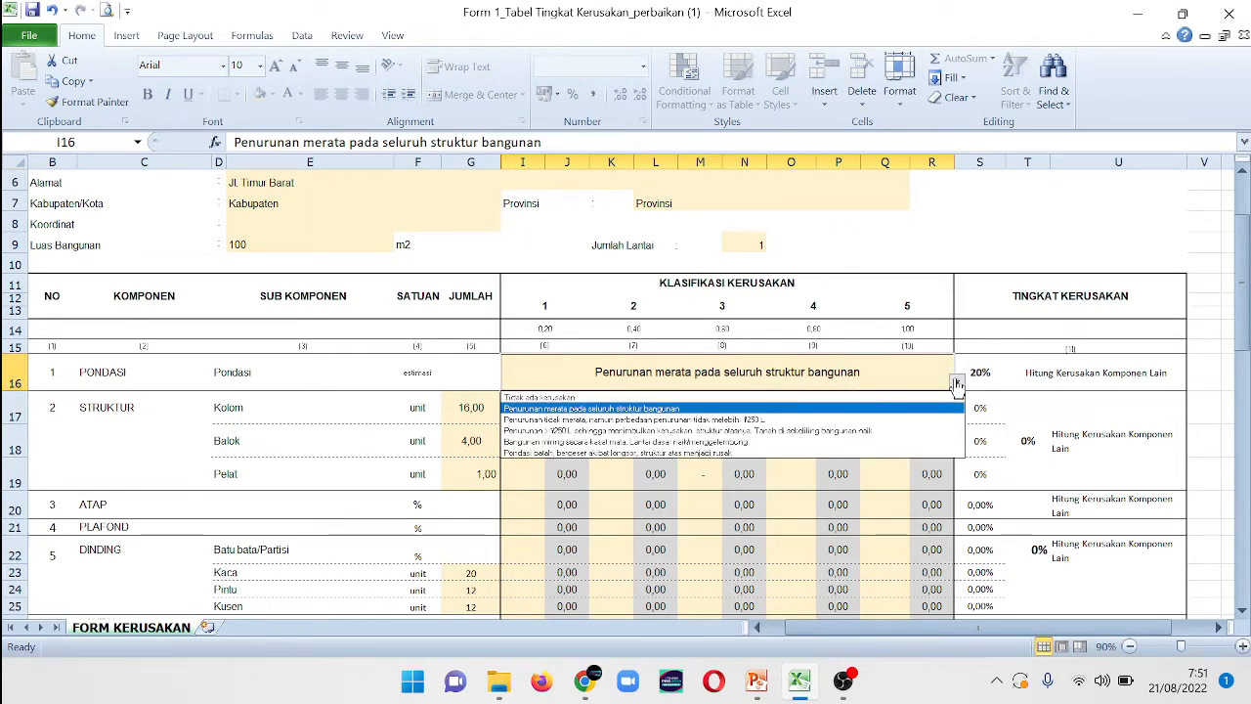
left_click(617, 453)
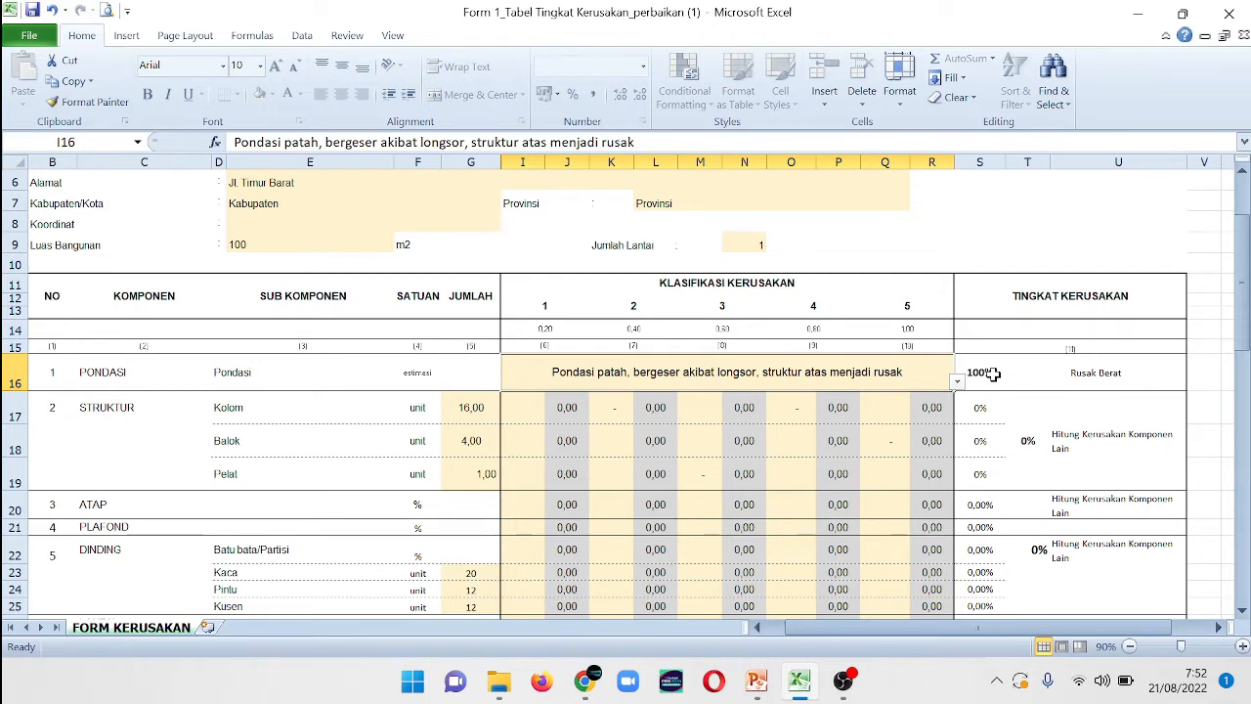
left_click(957, 383)
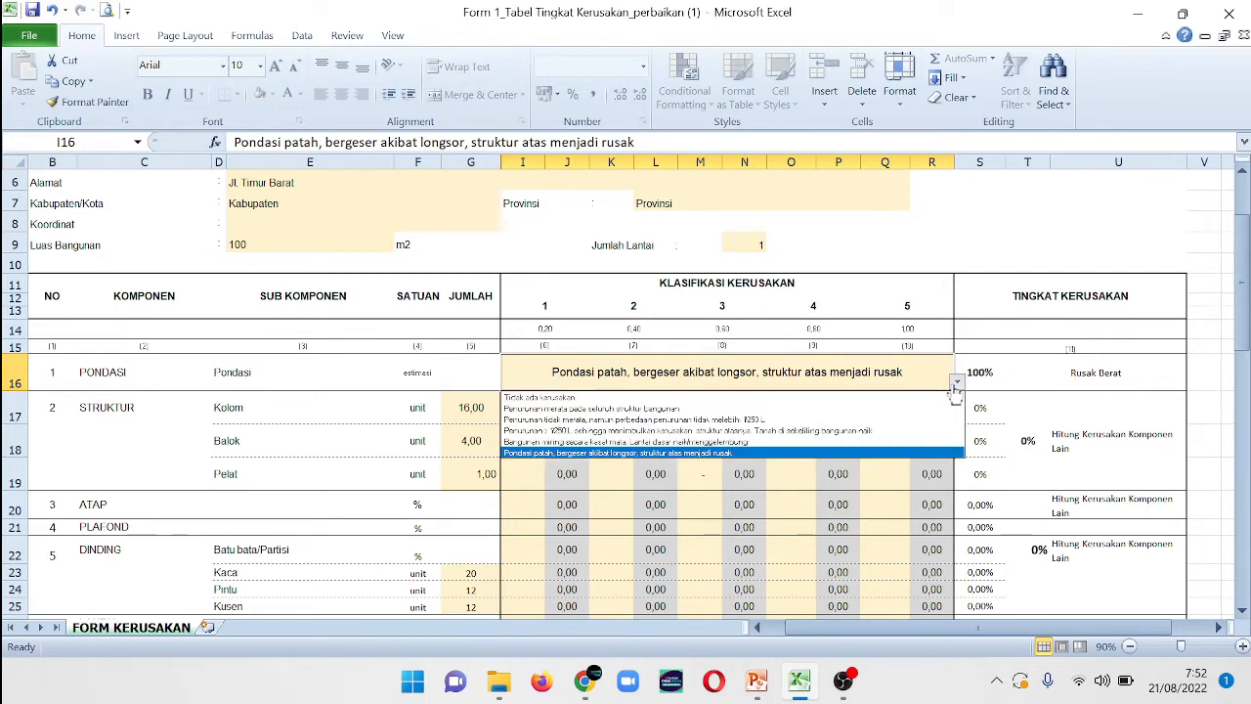
left_click(665, 410)
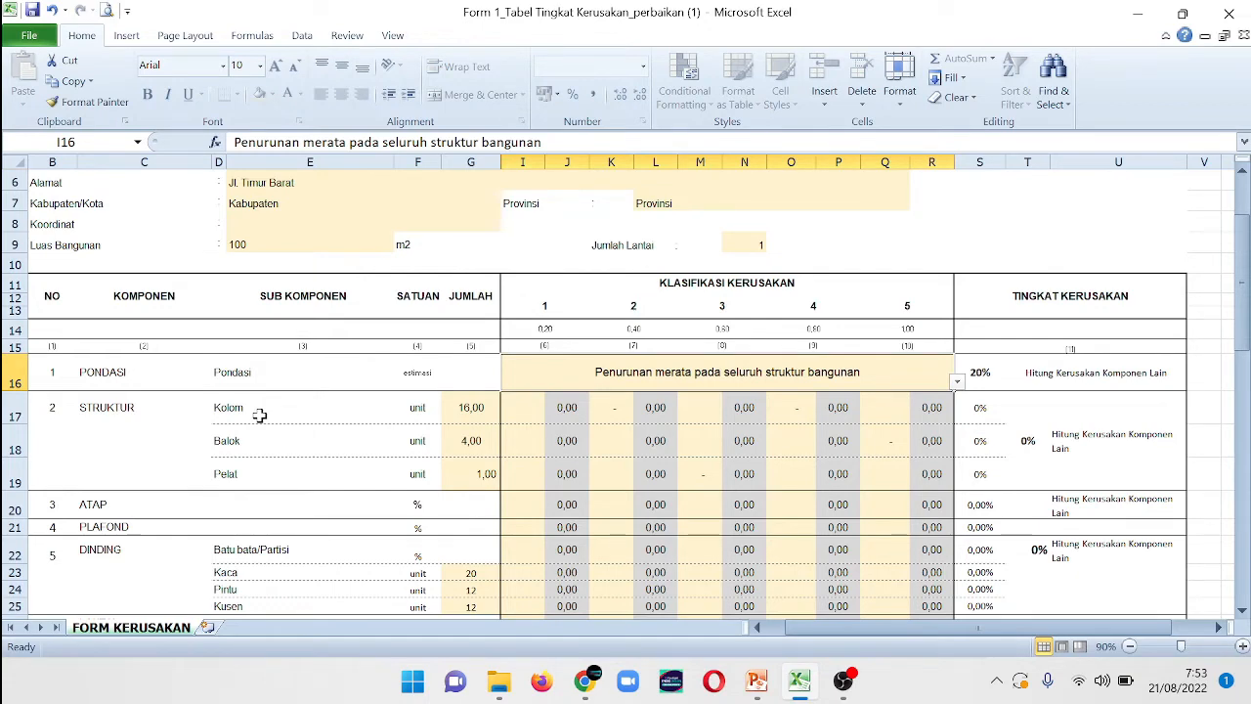
Set the Kolom quantity in the STRUKTUR component to 6 units
left_click(475, 414)
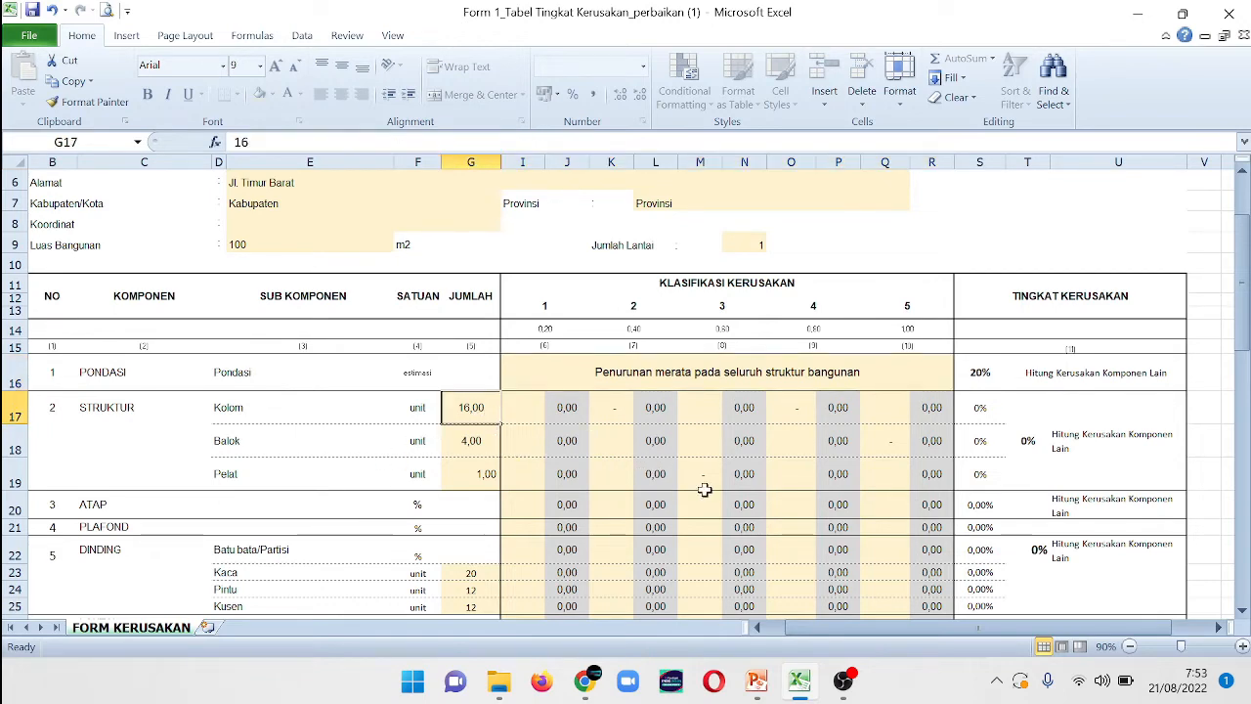
type("6")
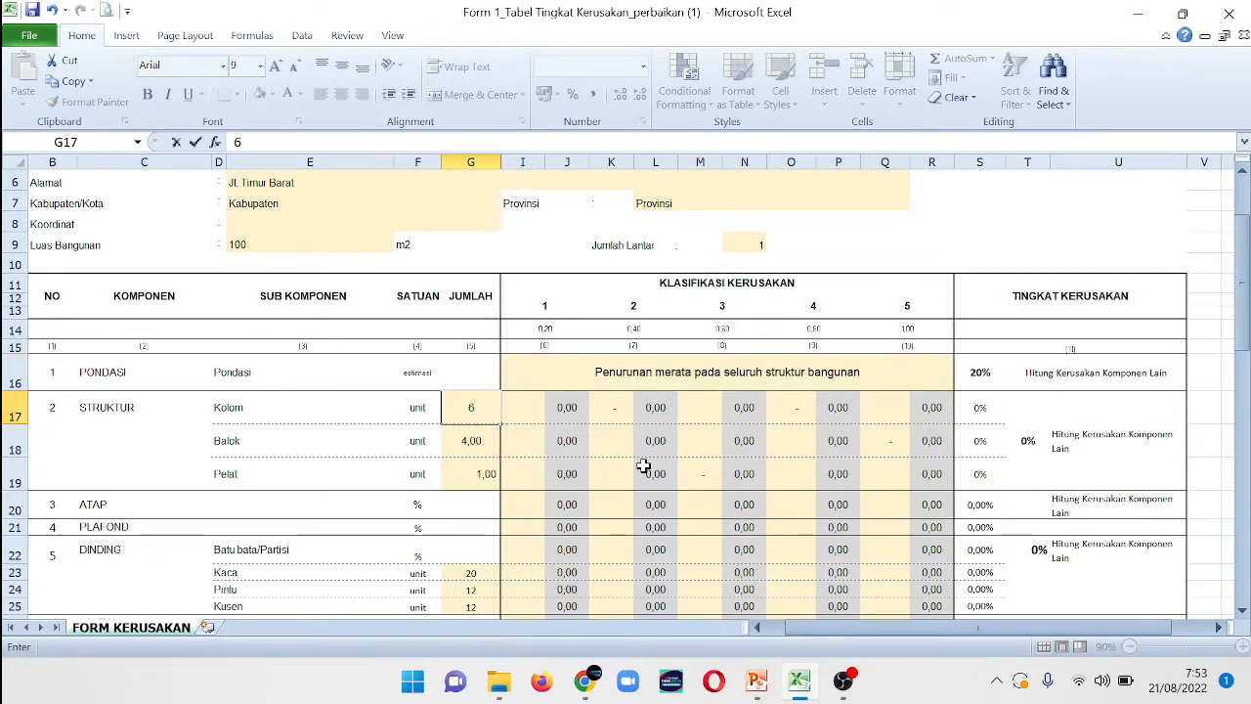
left_click(528, 413)
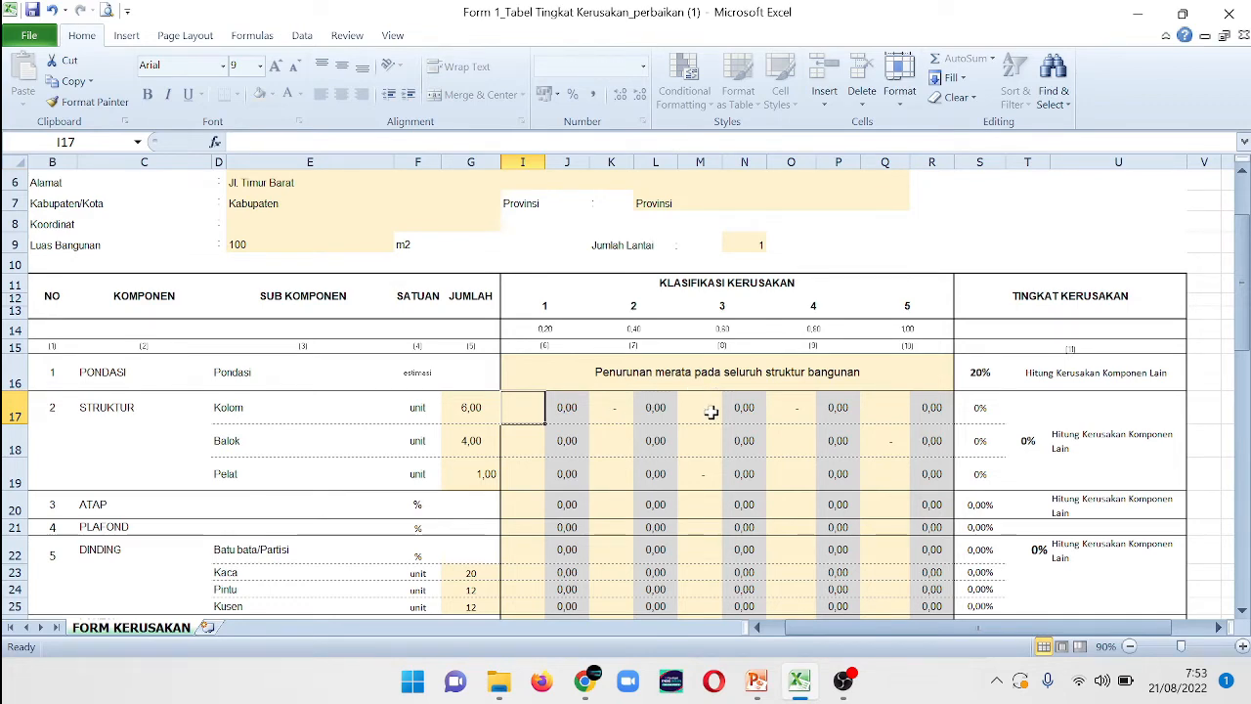
Record the damaged Kolom units as 2 under damage classification 2 and 1 under classification 4
left_click(801, 411)
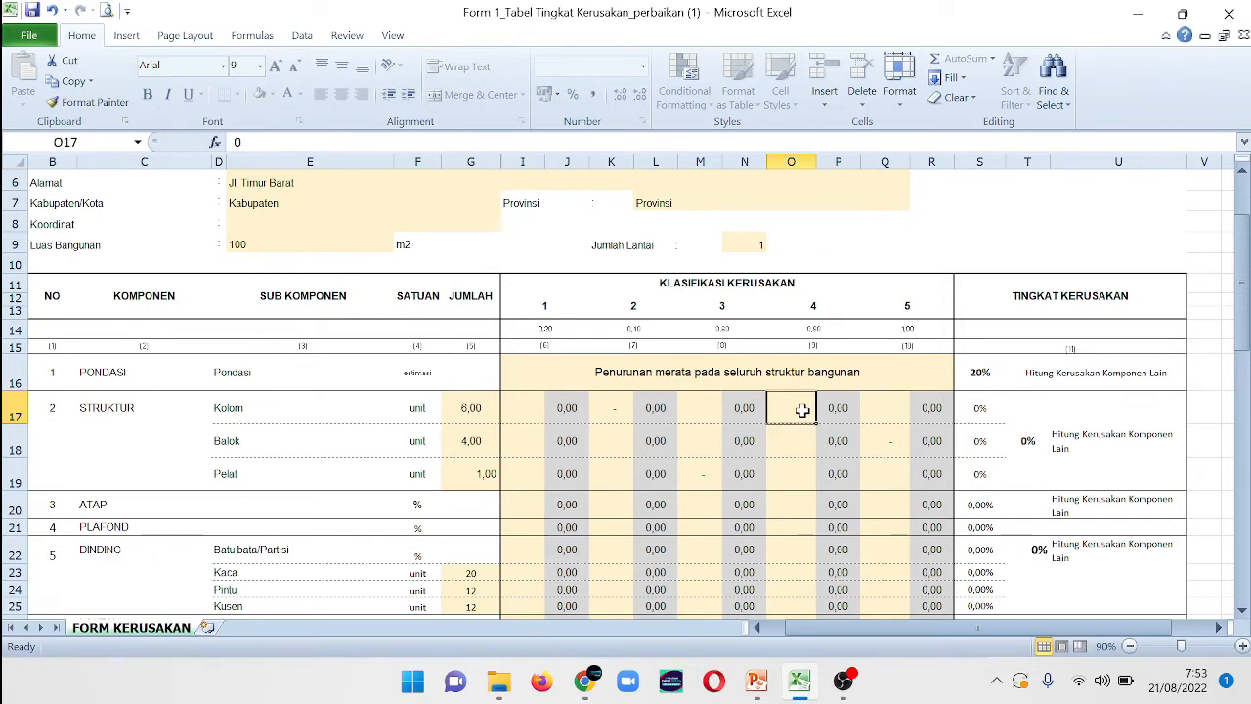
left_click(890, 409)
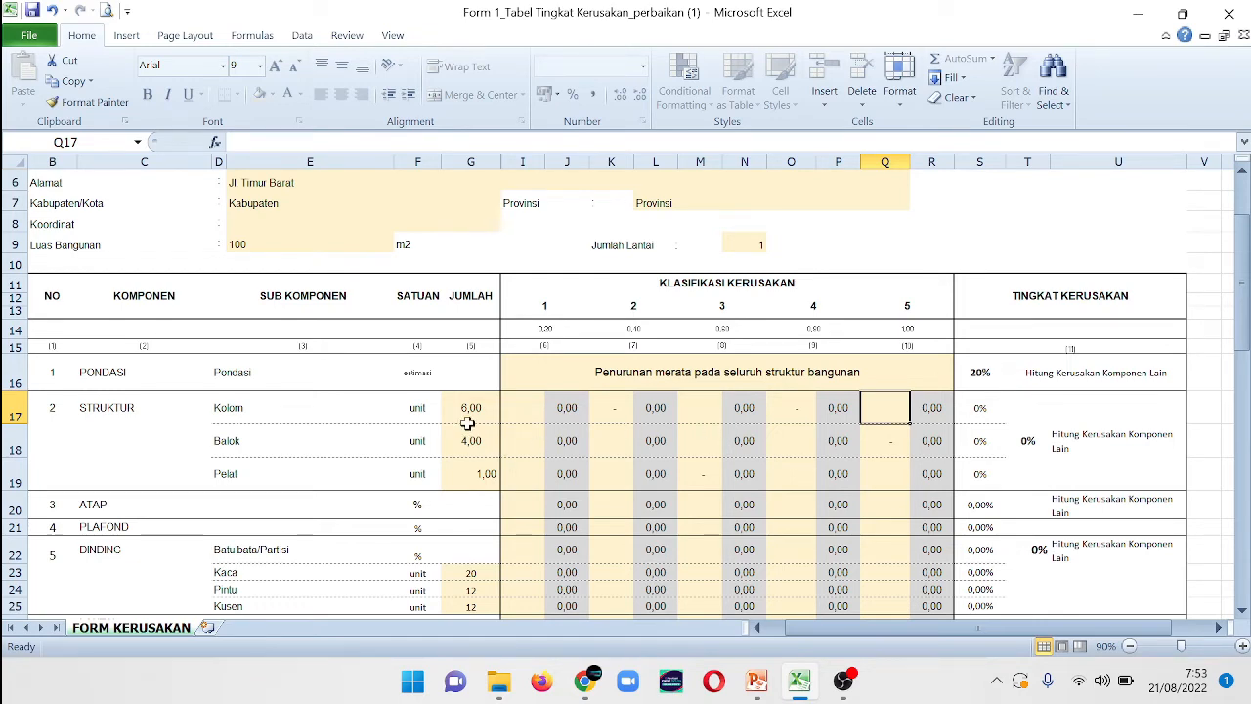
left_click(618, 408)
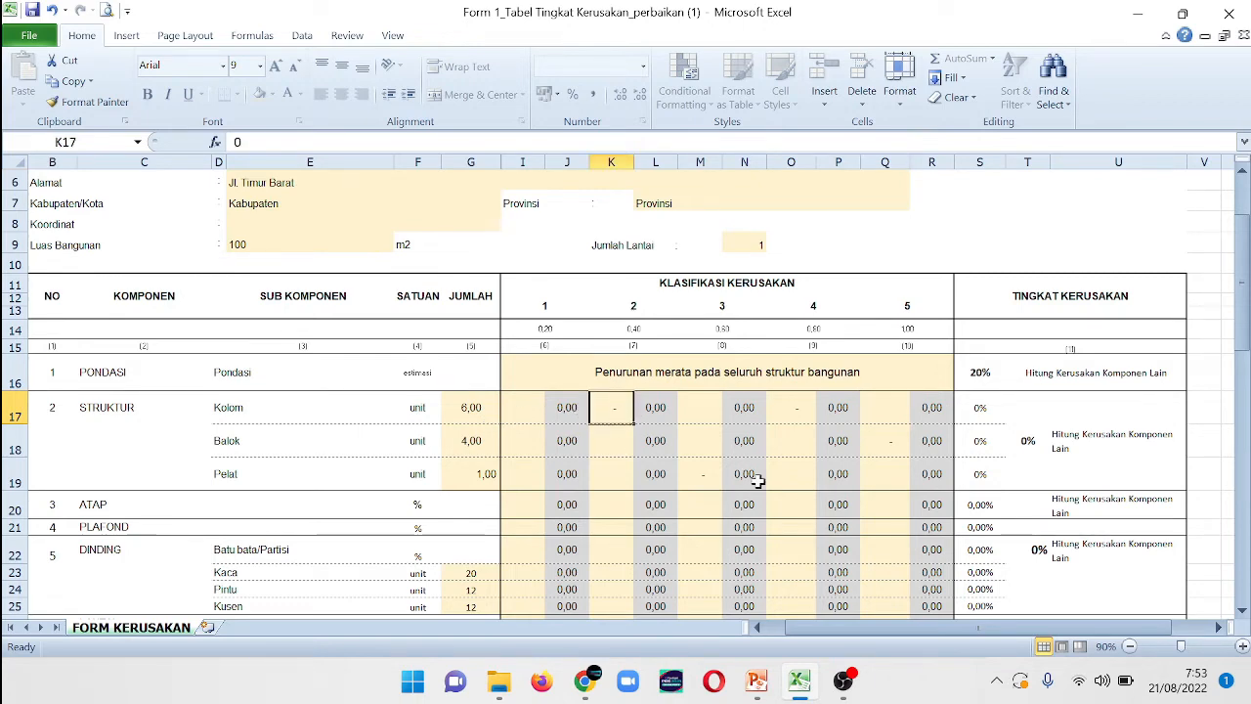
type("2")
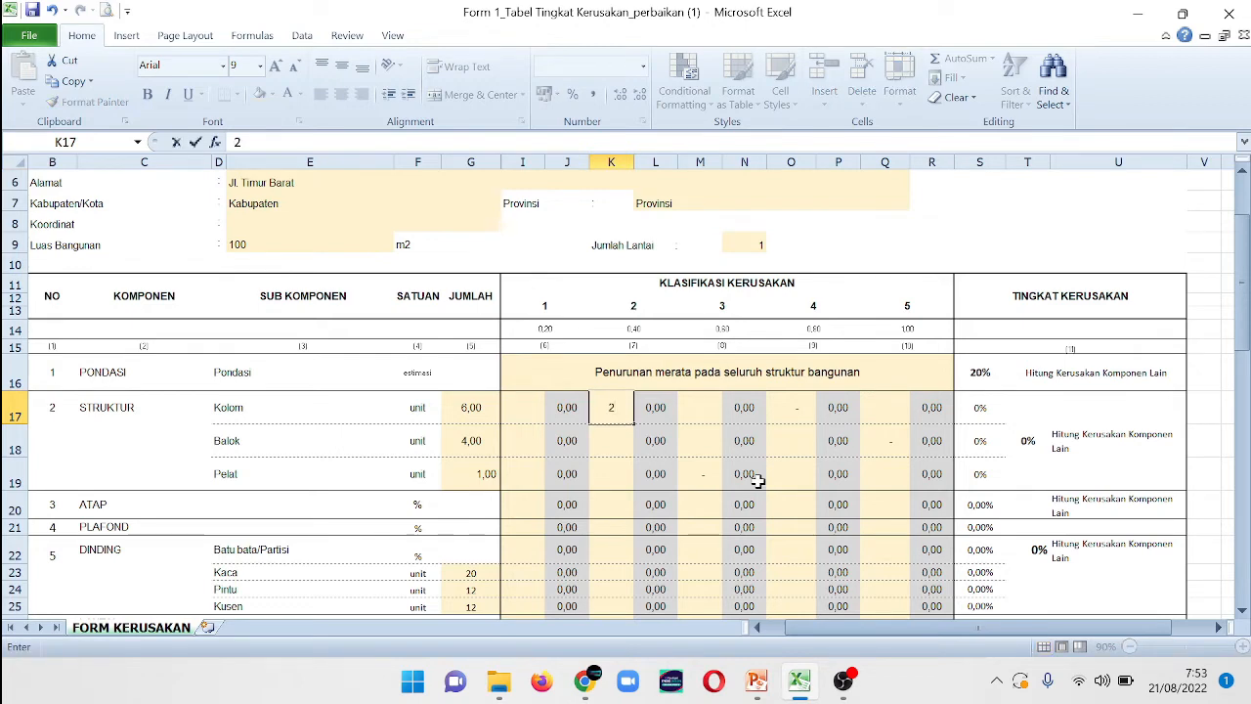
key("Tab")
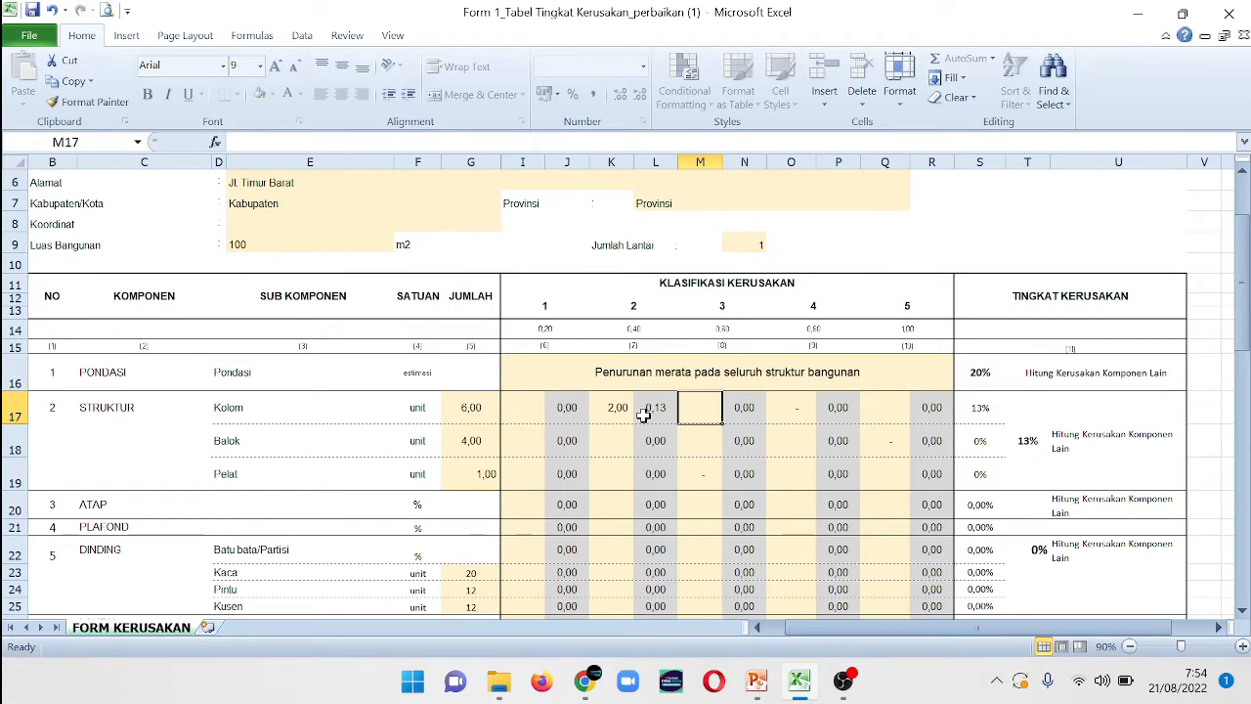
left_click(796, 413)
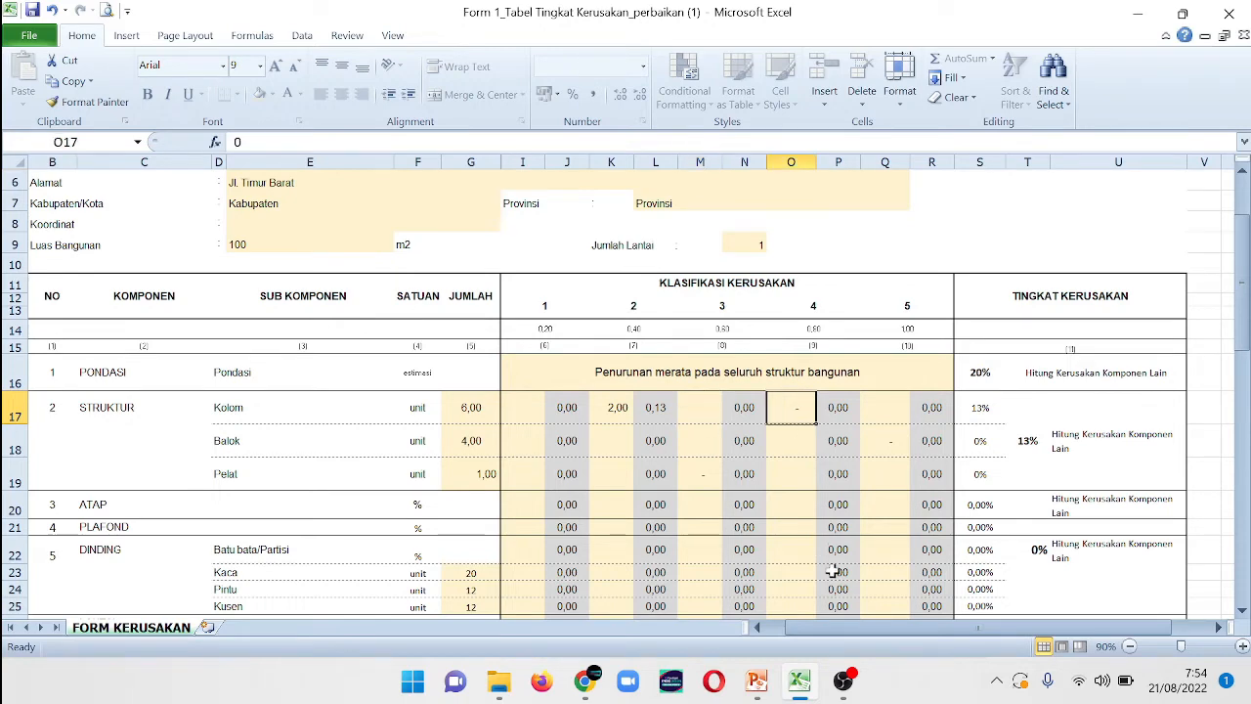
type("1")
key("Return")
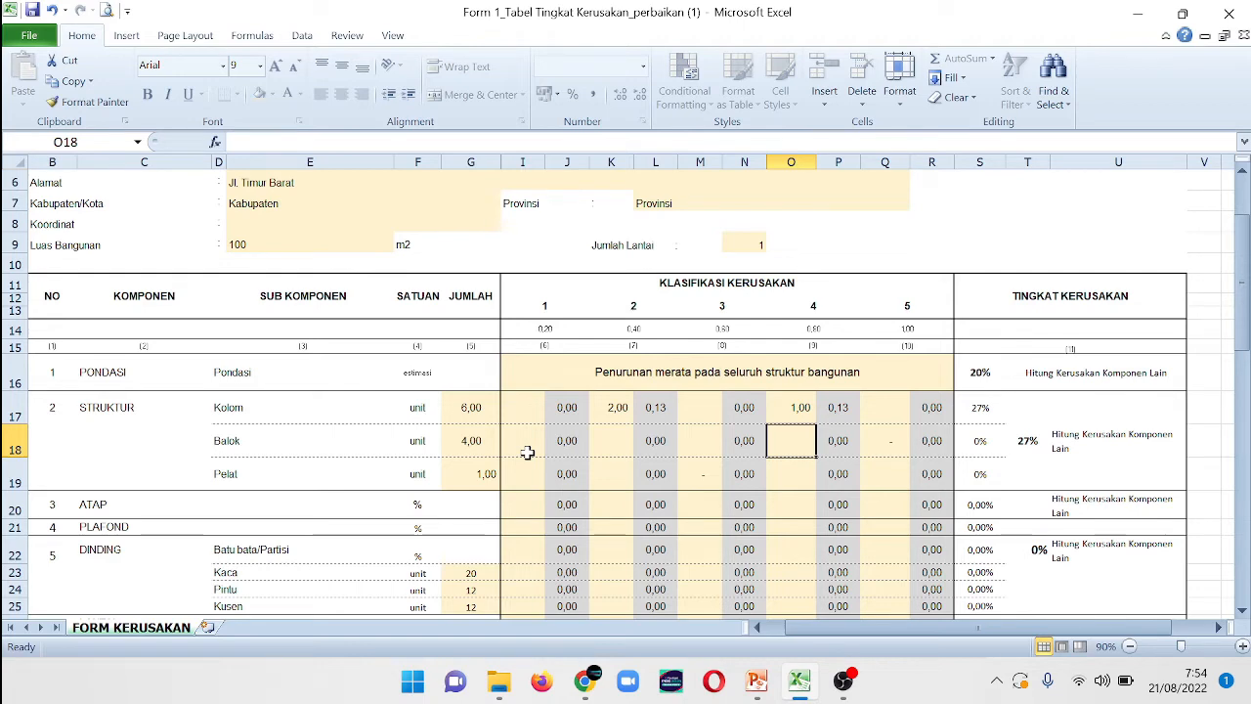
Record 1 damaged Balok unit under damage classification 2 and check the form's overall damage level
left_click(472, 446)
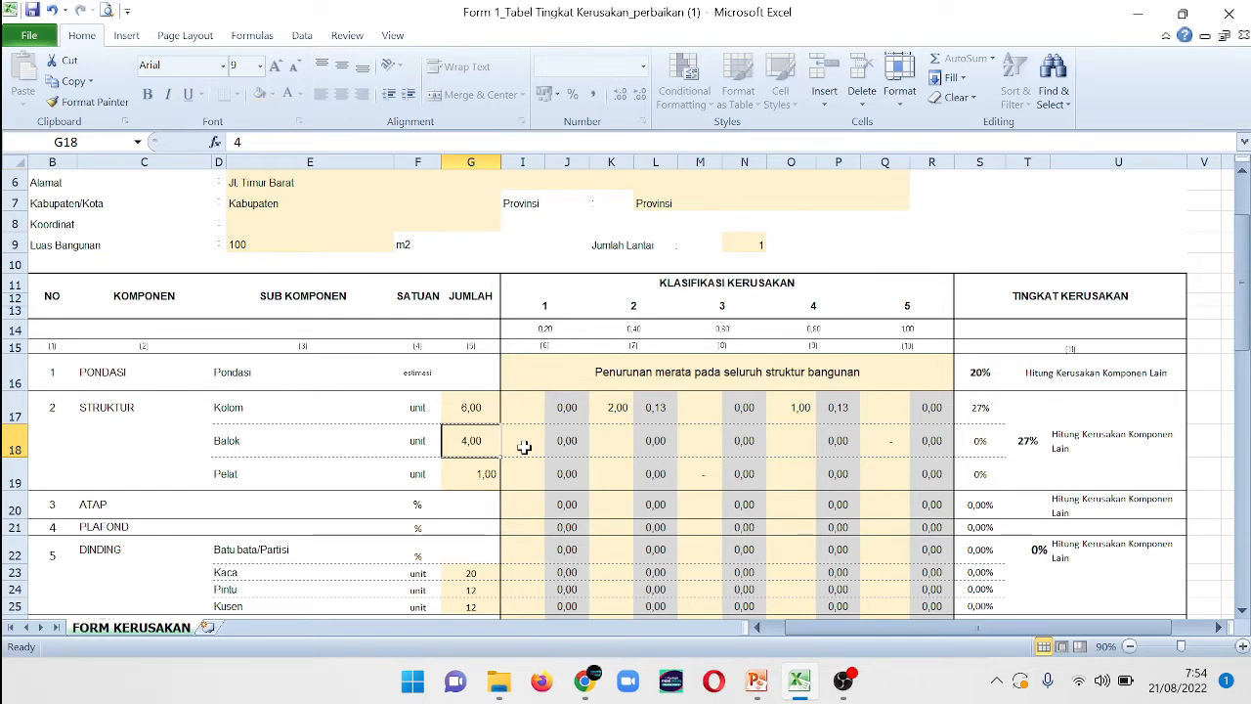
left_click(611, 446)
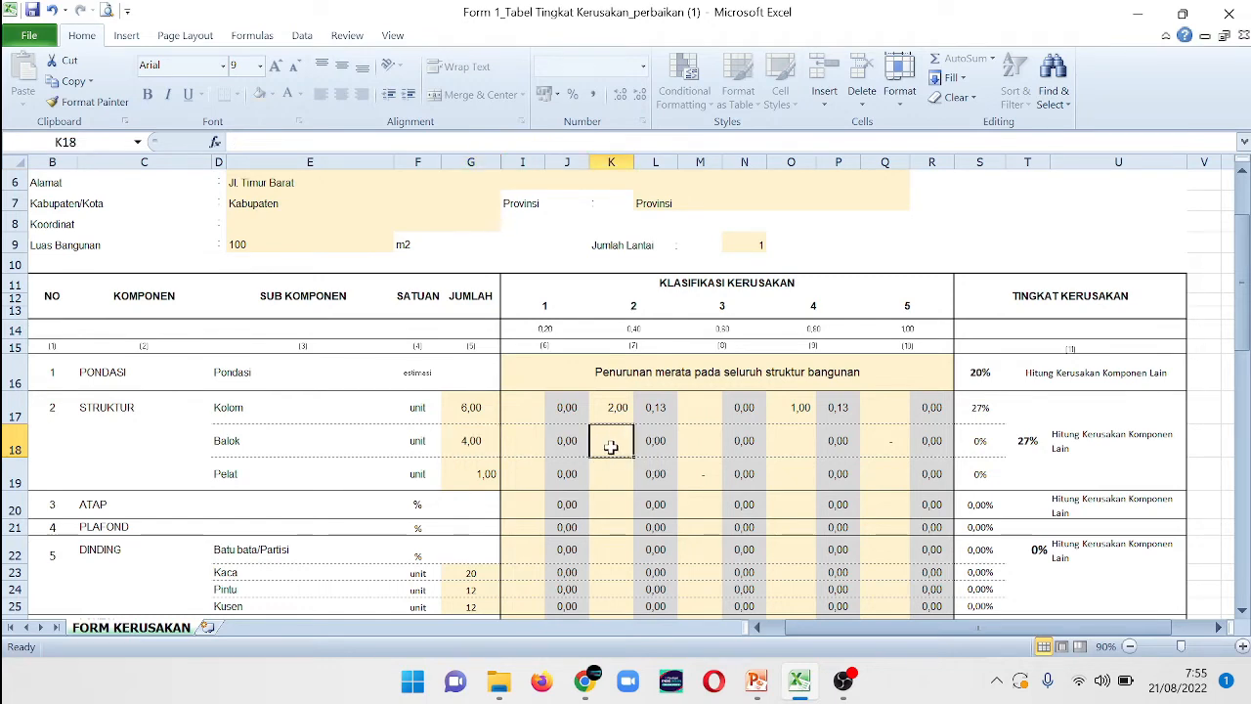
type("1")
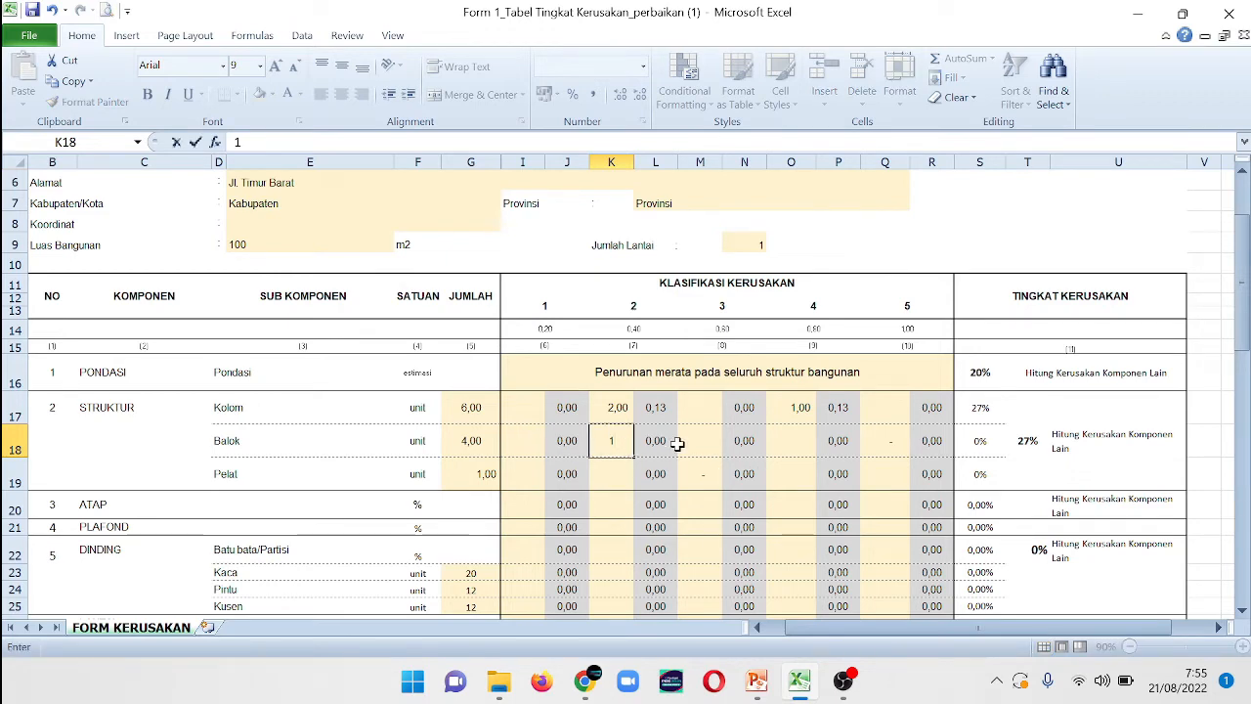
key("ctrl+Return")
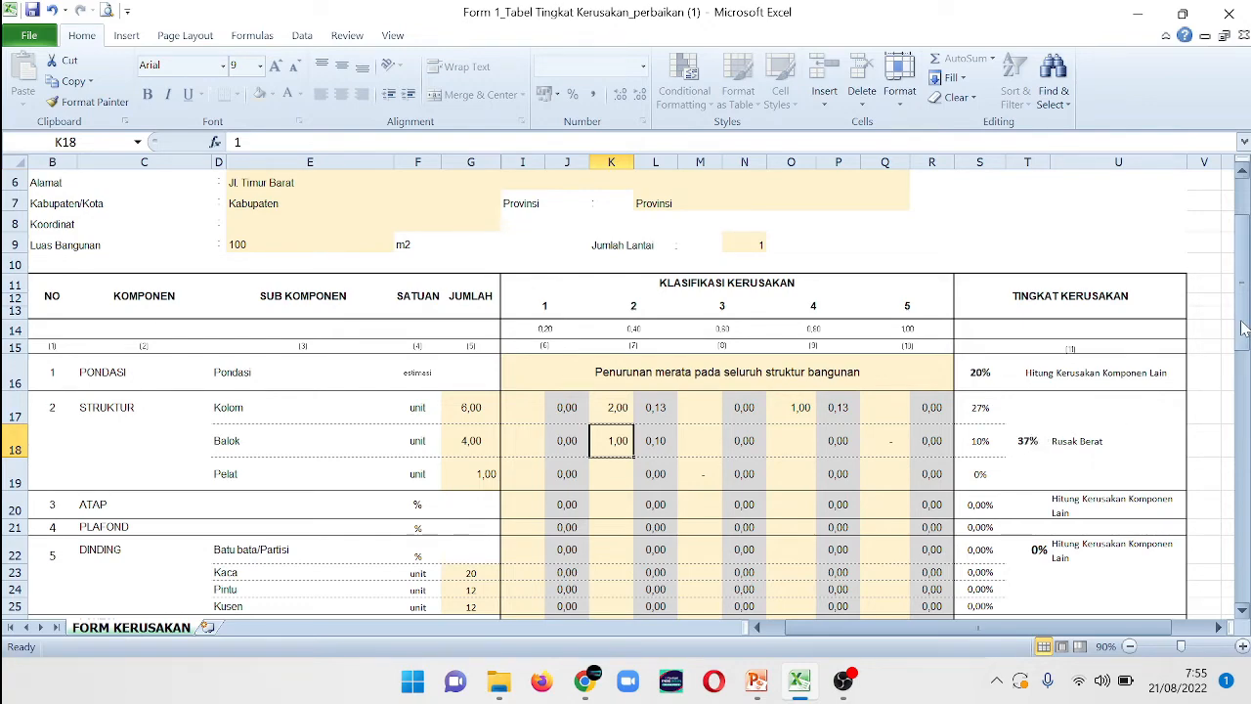
left_click_drag(1243, 328, 1222, 455)
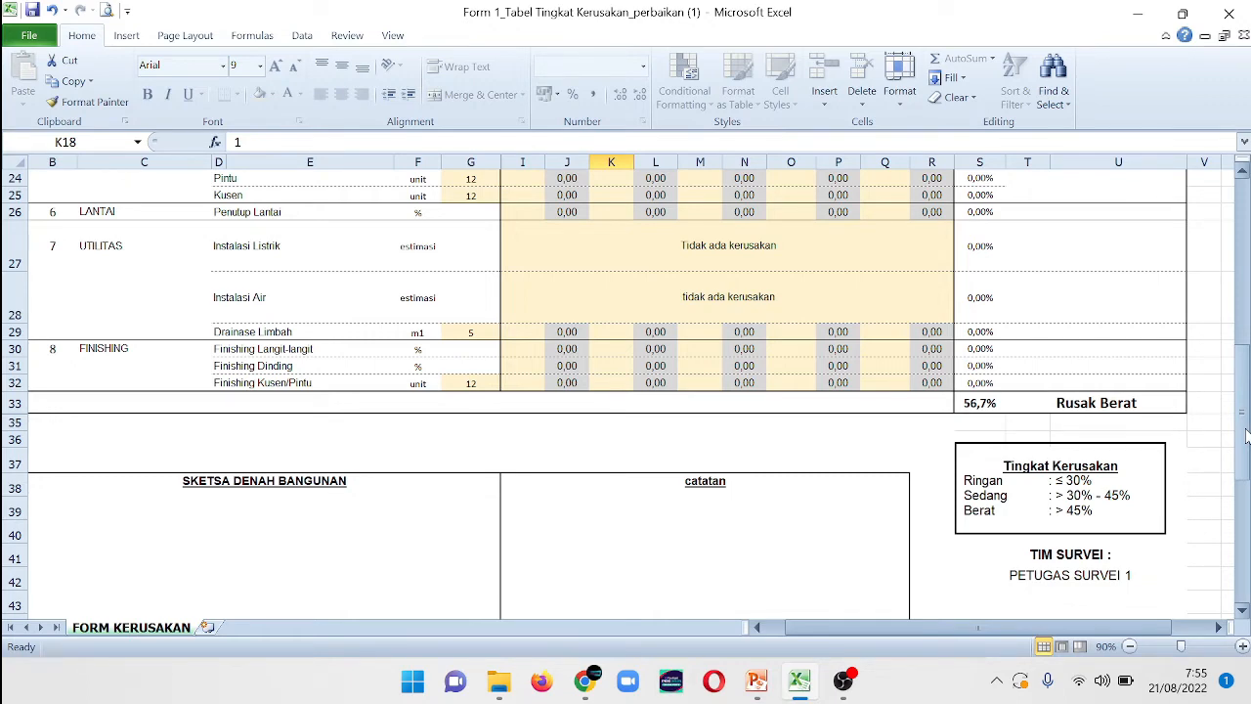
left_click_drag(1246, 437, 1248, 332)
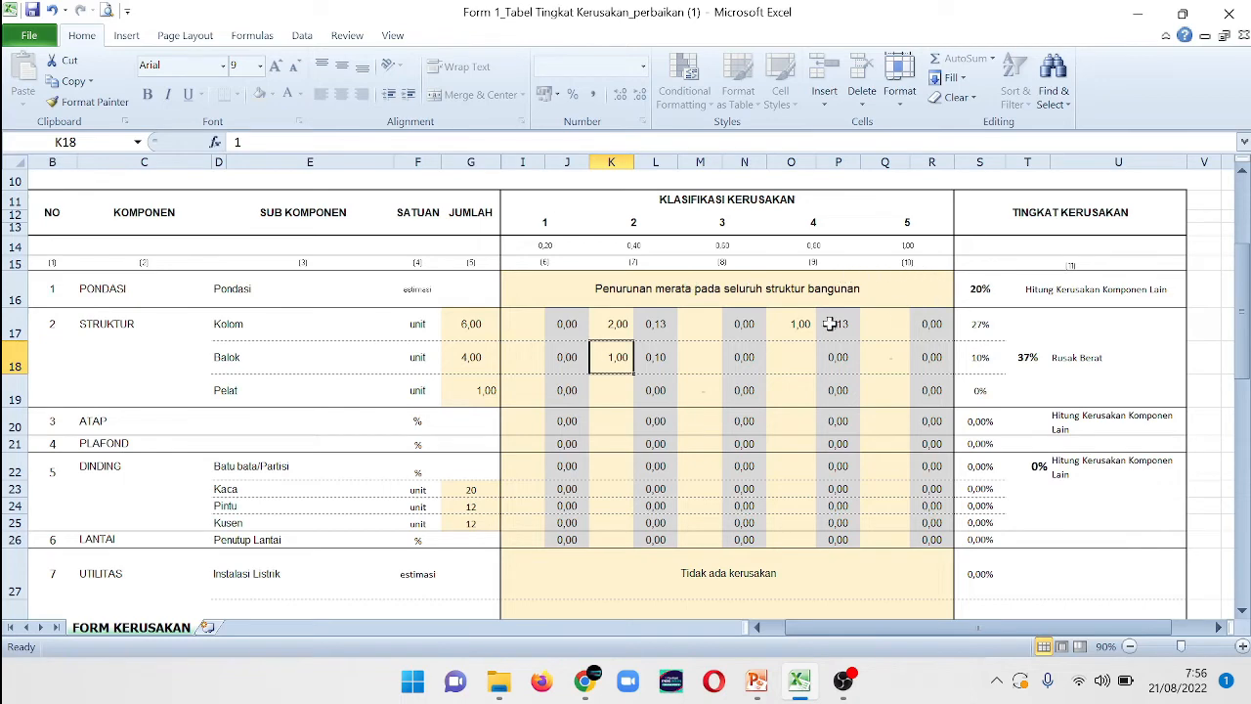
Set the damaged Kolom and Balok units under damage classification 2 to 0
left_click(616, 324)
key("BackSpace")
key("Return")
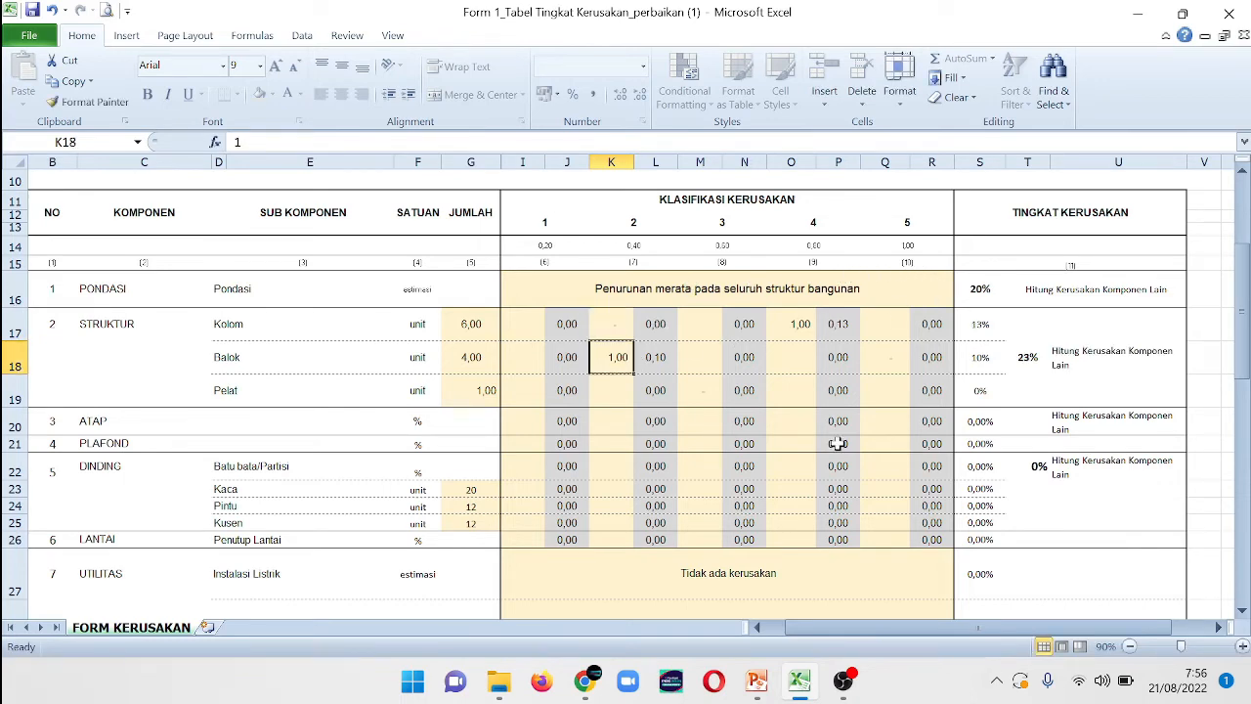
type("0")
key("Return")
key("Up")
key("Up")
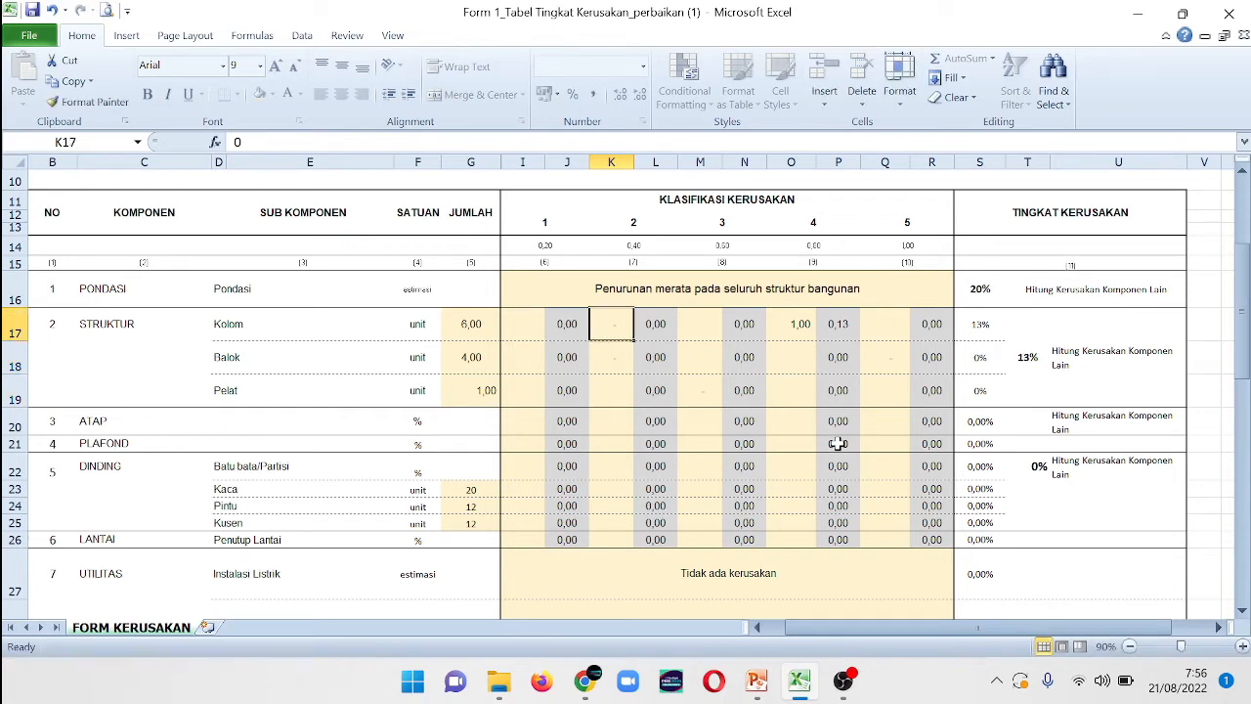
type("0")
key("Return")
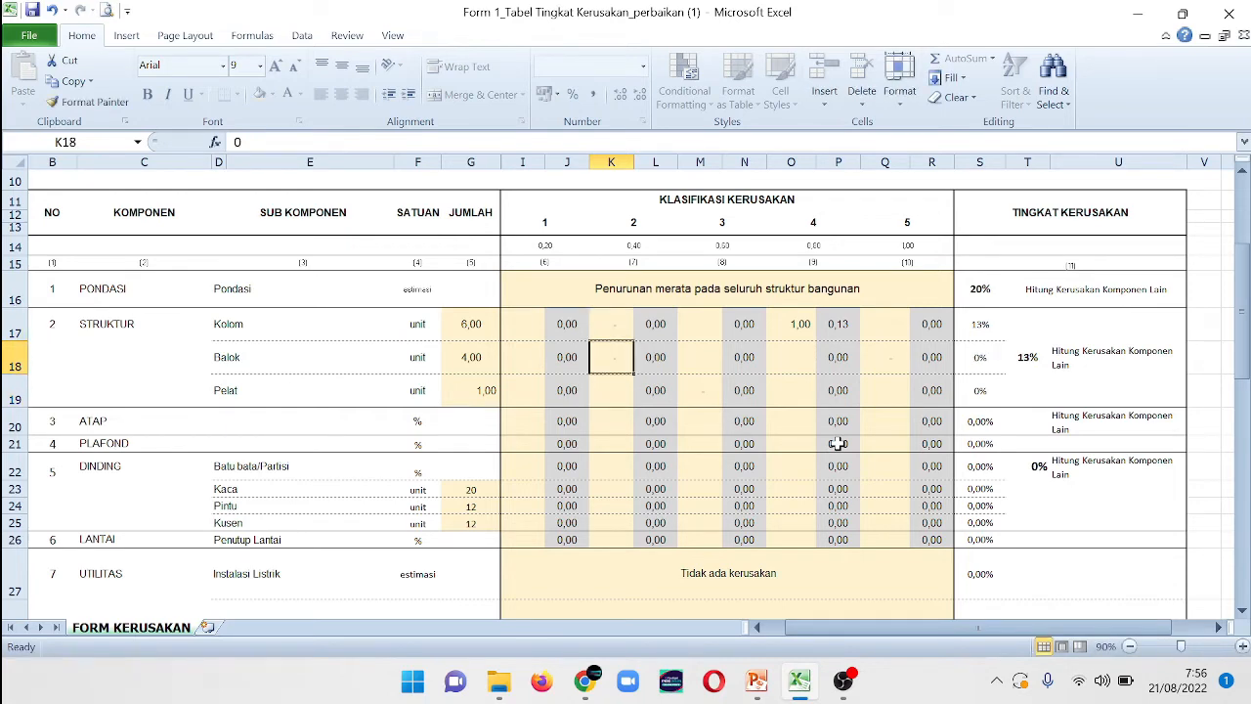
type("0")
key("Return")
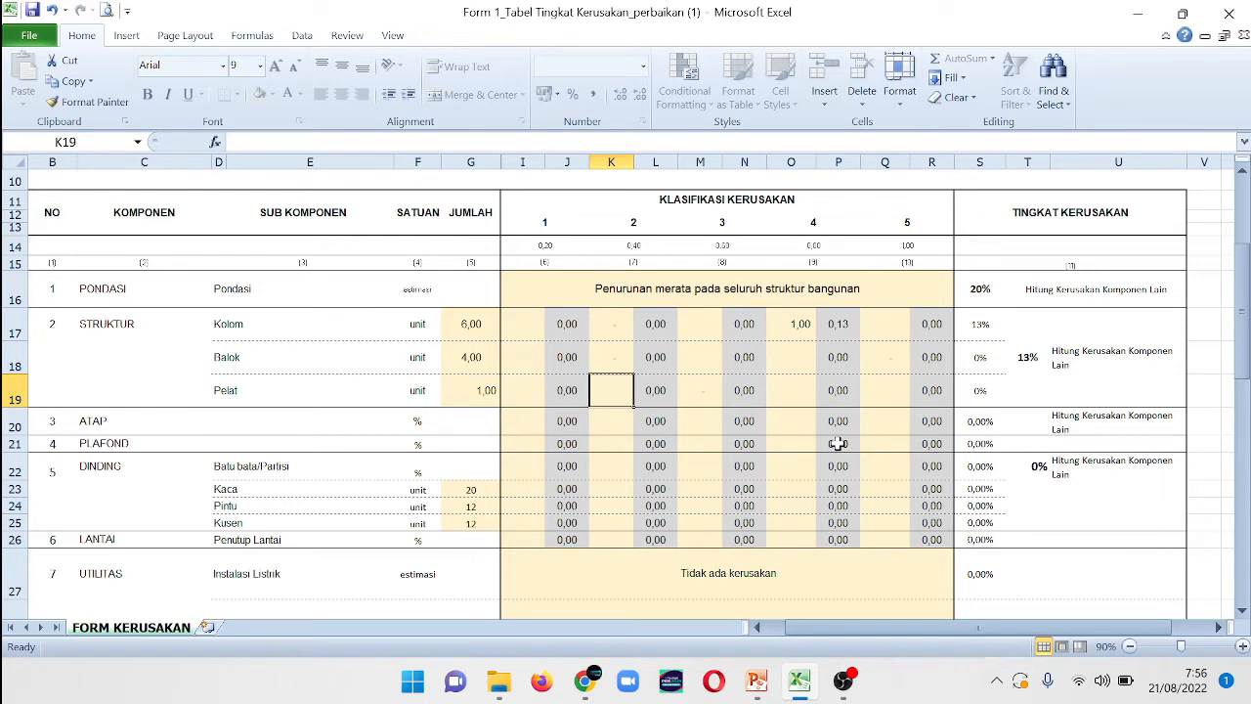
Set the damaged Kolom units under damage classification 4 to 0
key("Up")
key("Up")
key("Right")
key("Right")
key("Right")
key("Right")
key("Right")
key("Right")
key("Left")
key("Left")
type("0")
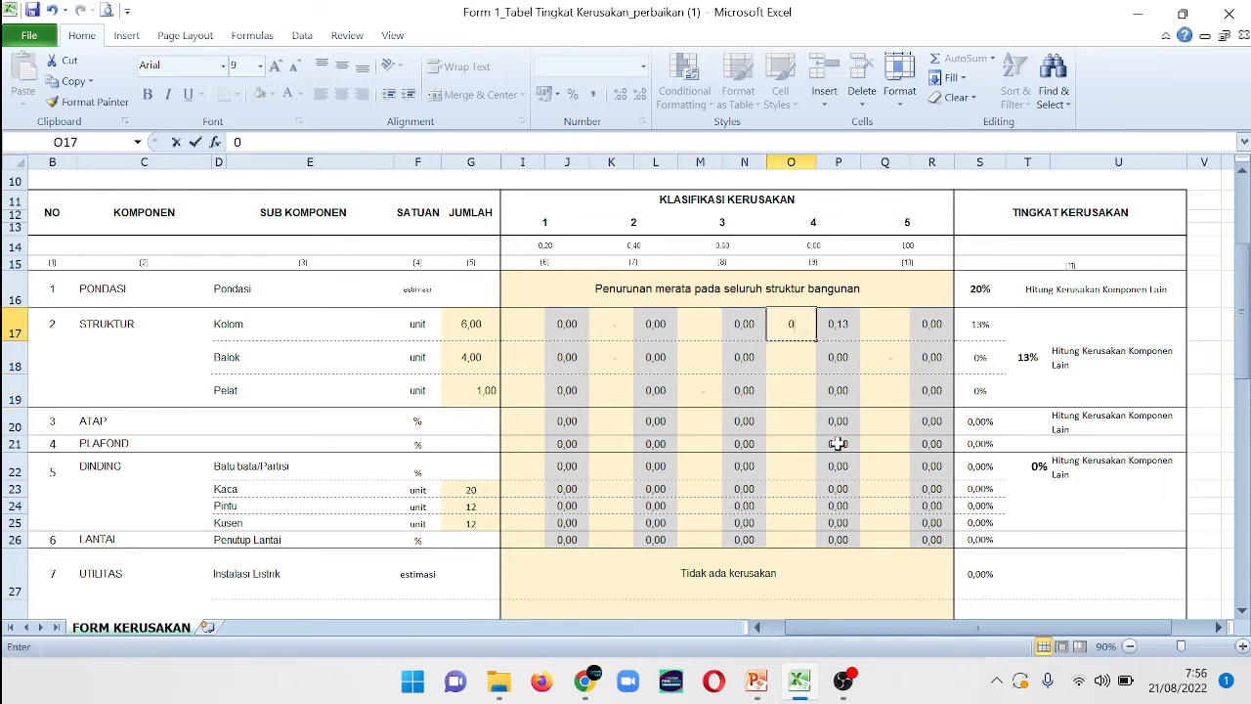
key("Return")
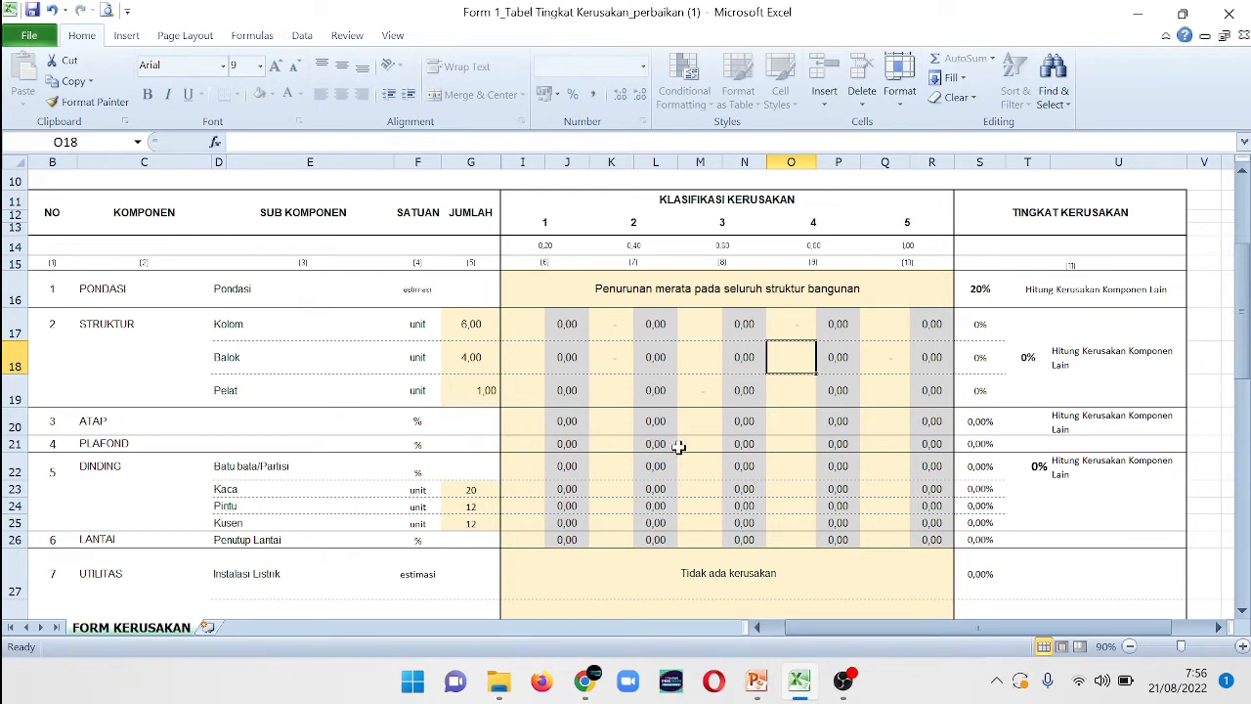
Record 30% damage for the ATAP component under damage classification 3
left_click(697, 421)
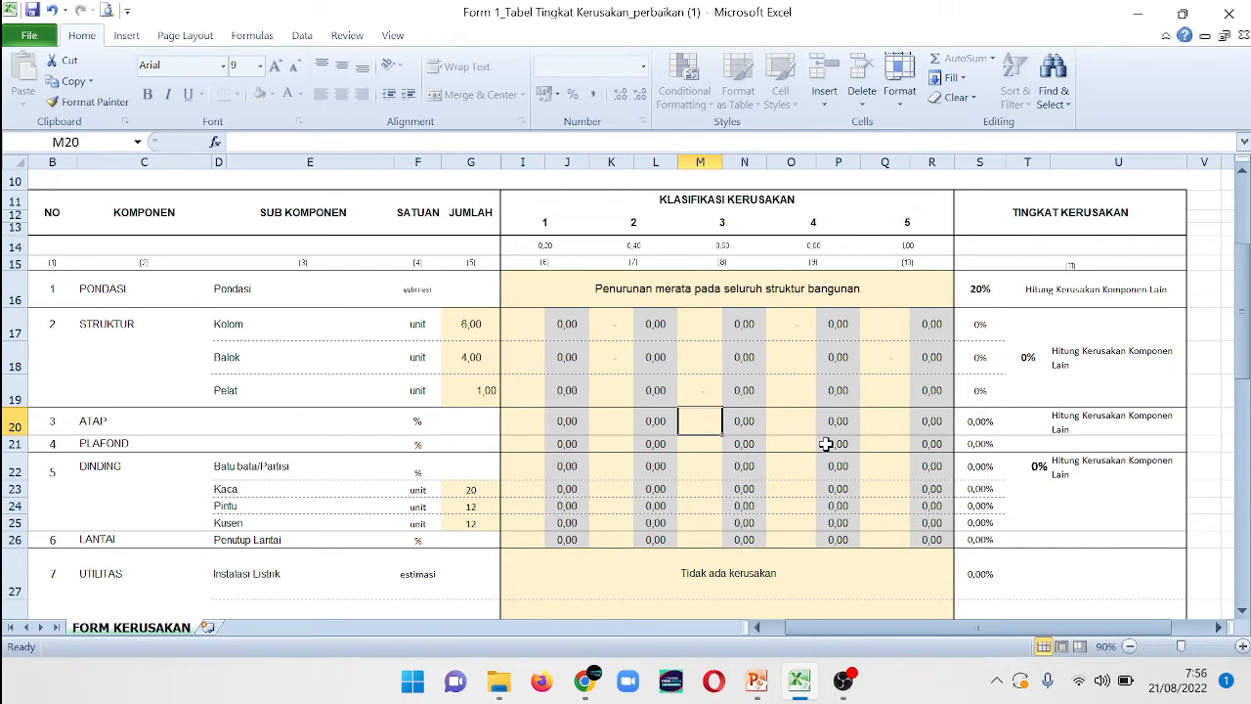
type("30%")
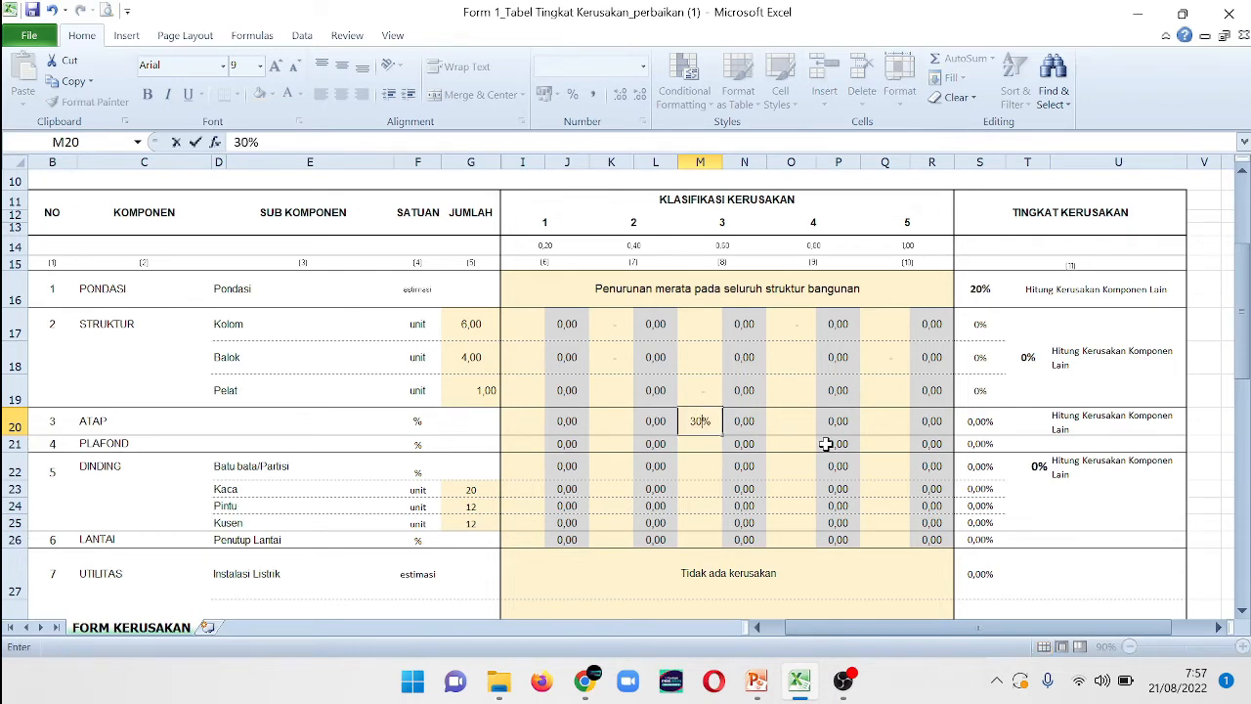
key("Tab")
key("Tab")
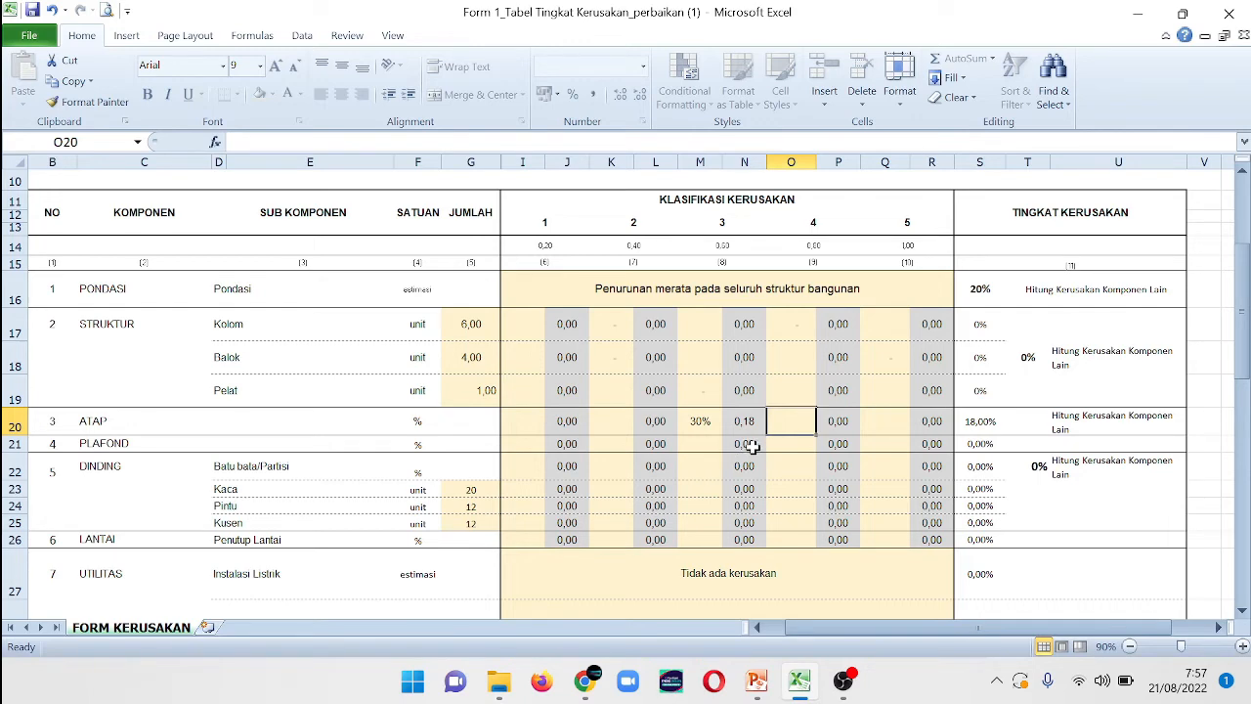
Record 20% damage for the PLAFOND component under damage classification 3 and check the overall damage level
left_click(710, 446)
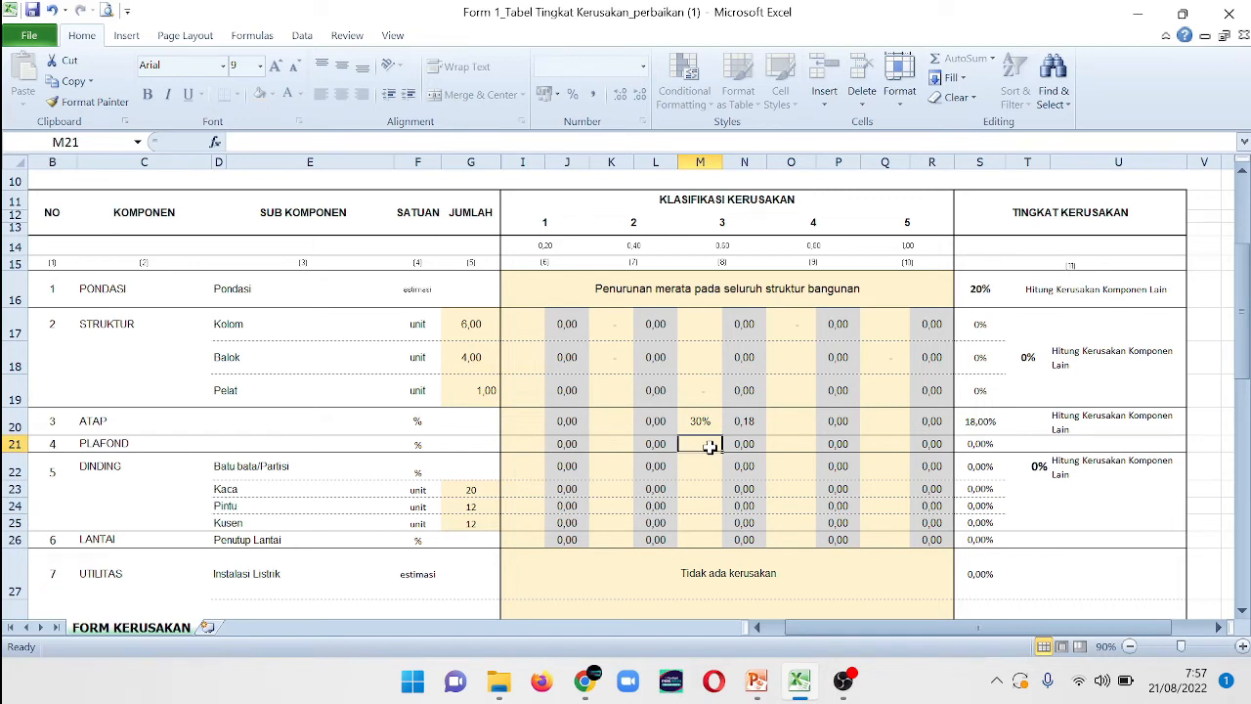
type("20%")
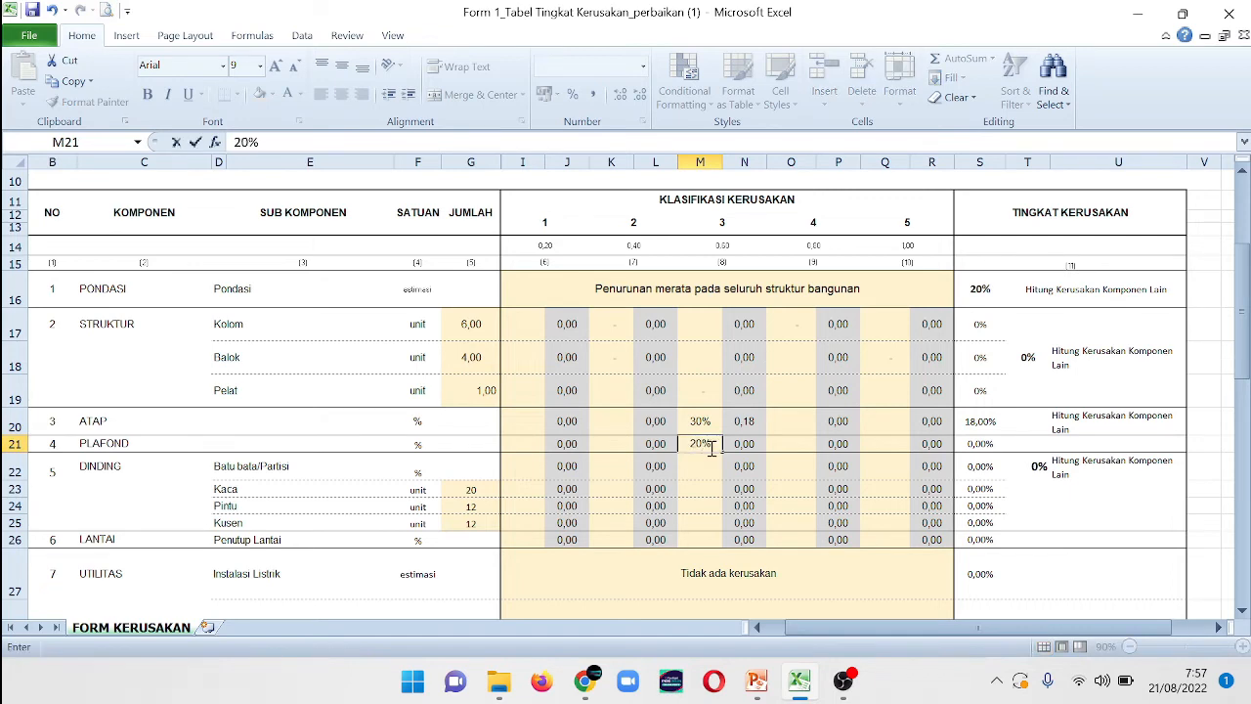
left_click(794, 460)
left_click(699, 446)
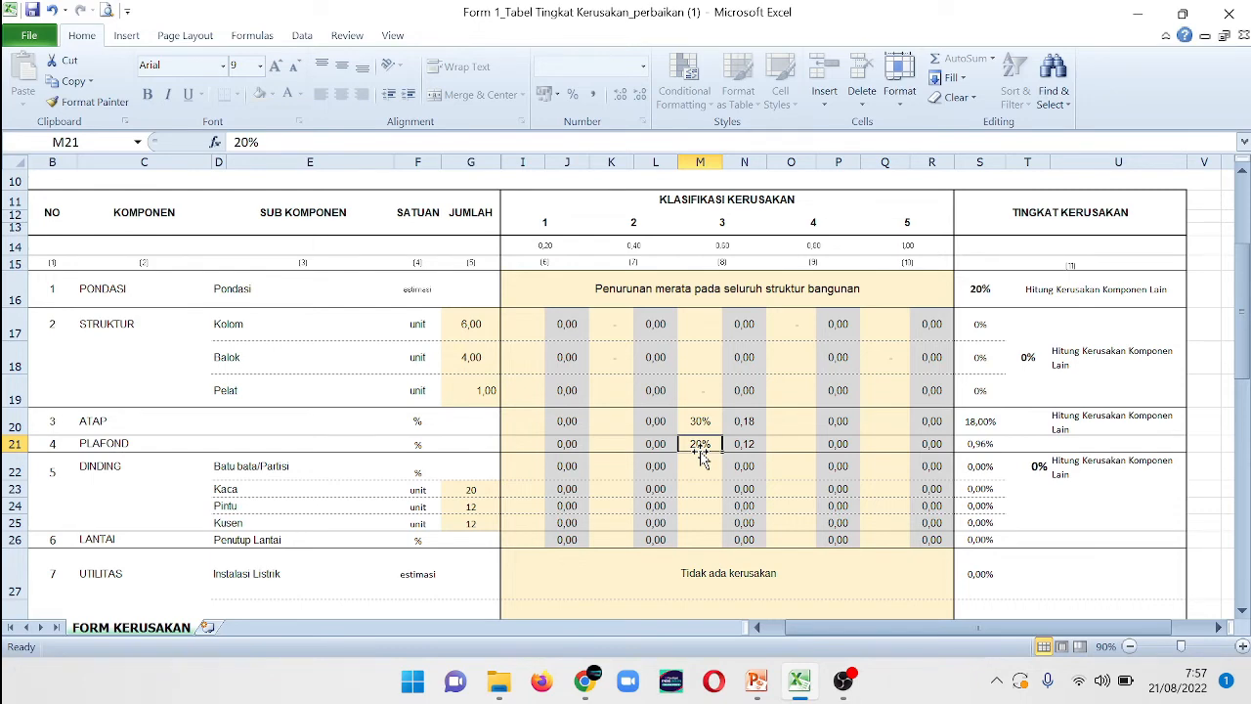
left_click(772, 443)
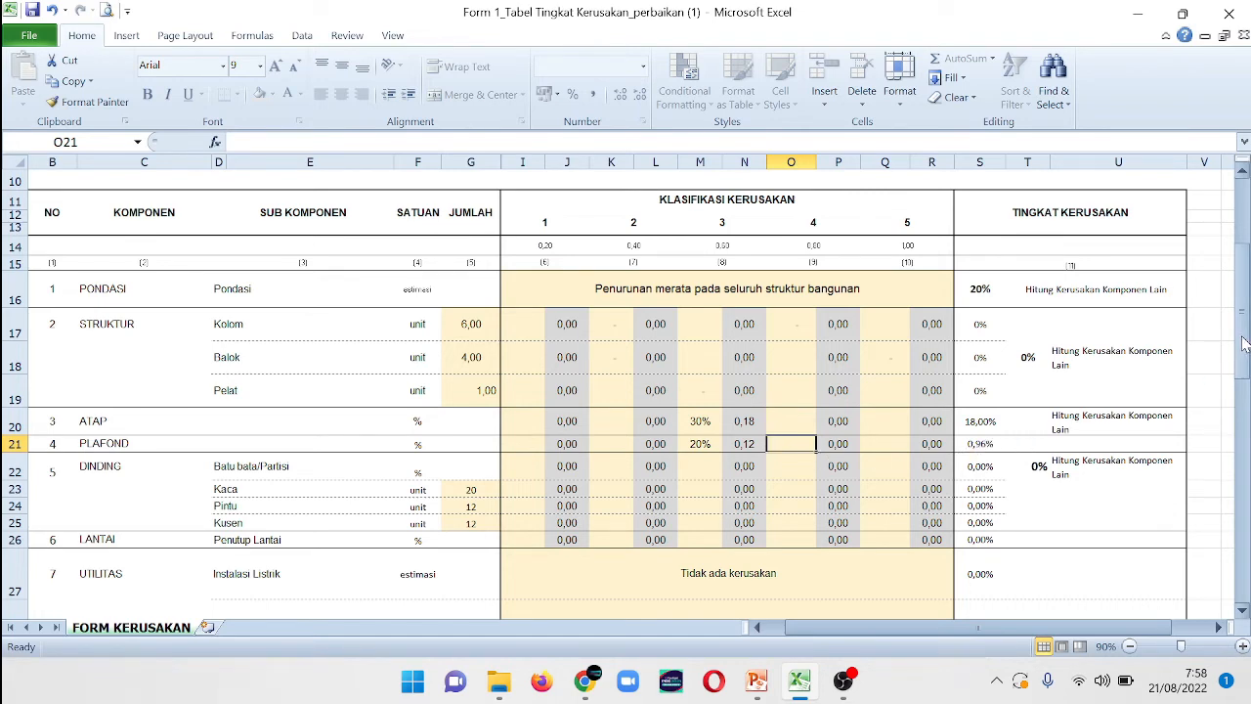
left_click_drag(1244, 341, 1246, 401)
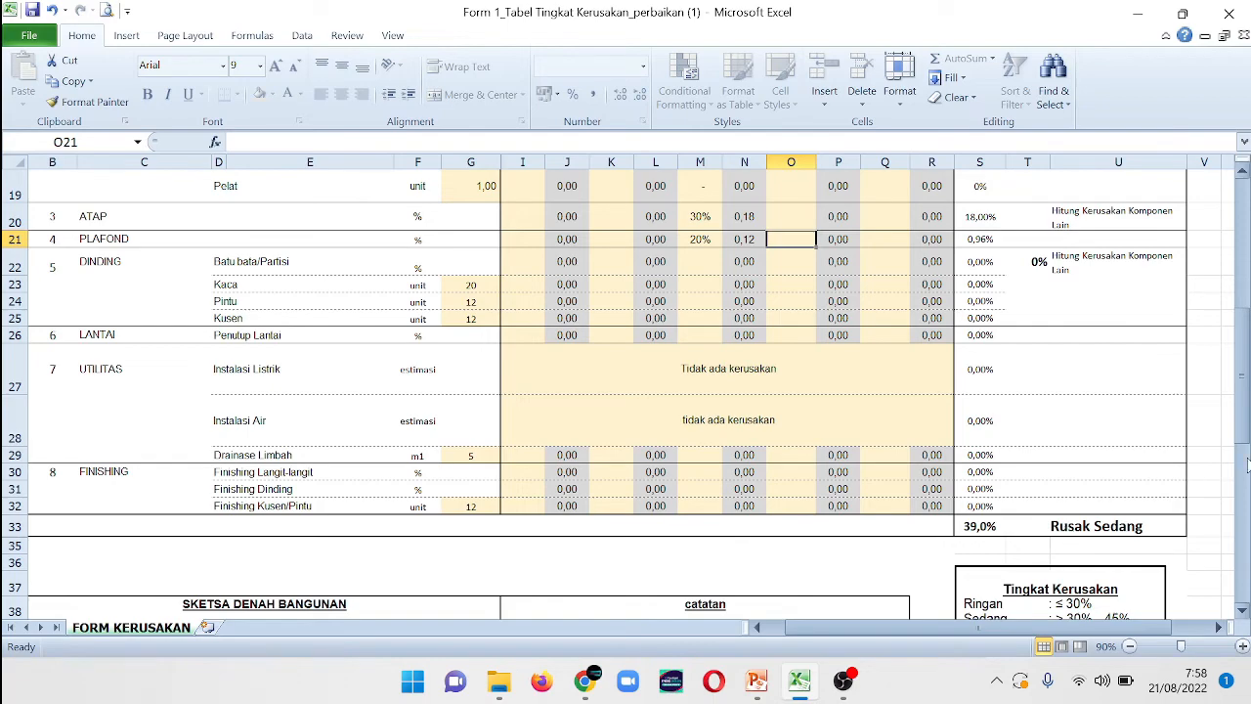
left_click_drag(1246, 430, 1244, 387)
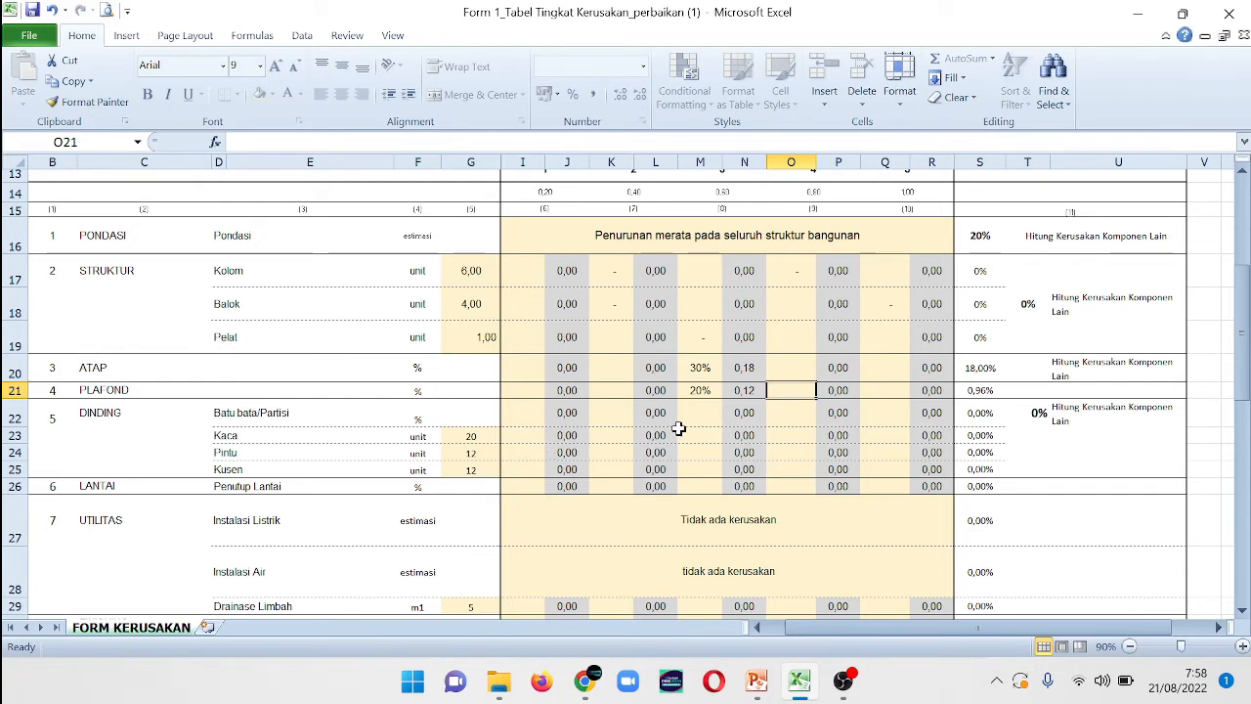
Record 40% damage for Batu bata/Partisi under damage classification 4 and check the overall damage level
left_click(798, 420)
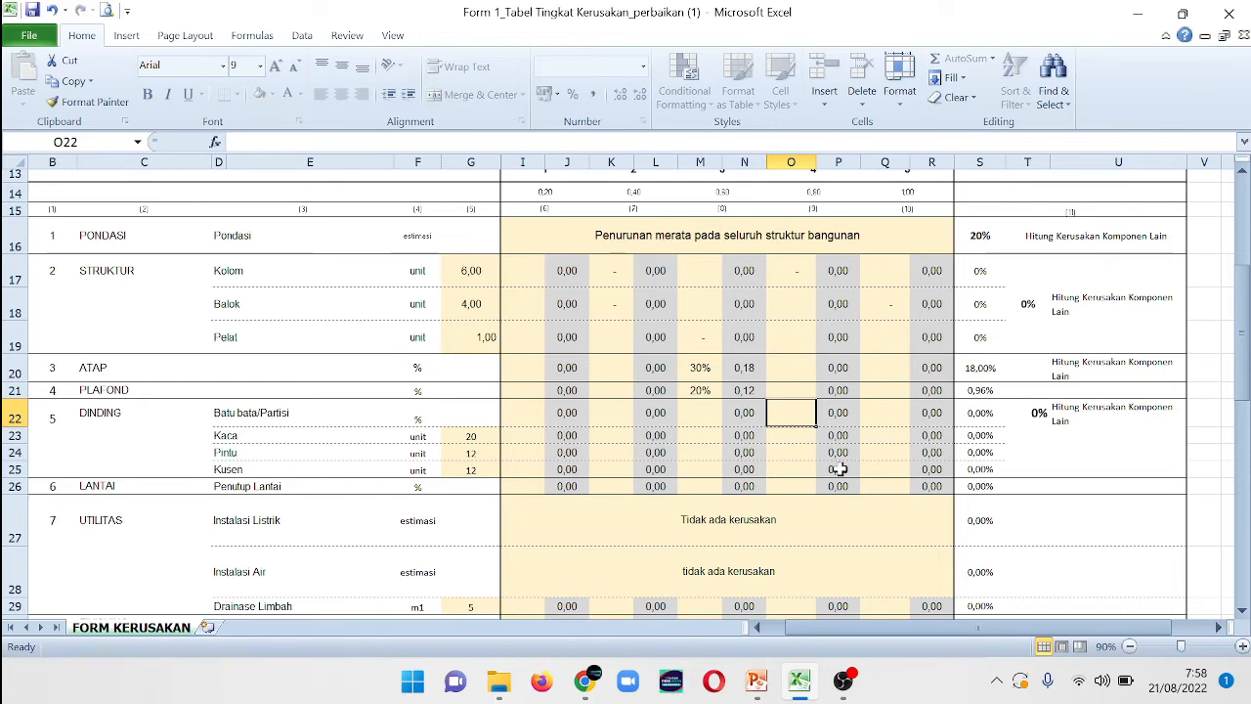
type("40%")
key("Return")
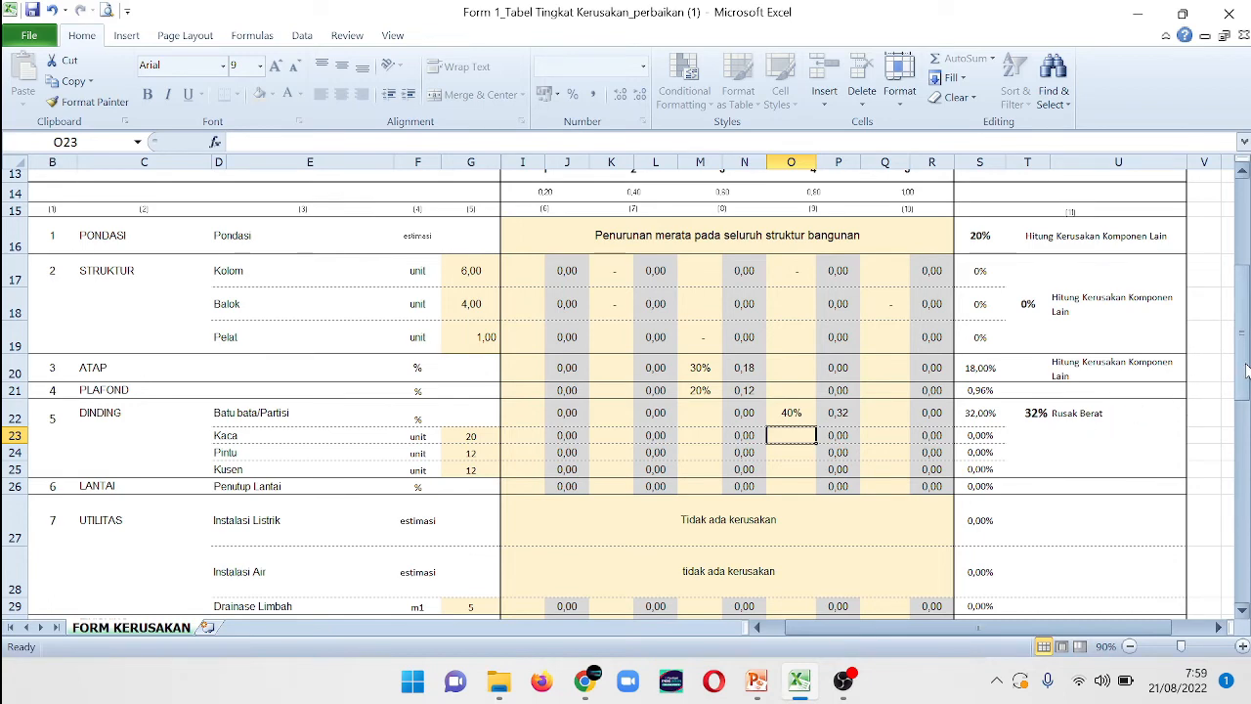
left_click_drag(1246, 369, 1246, 414)
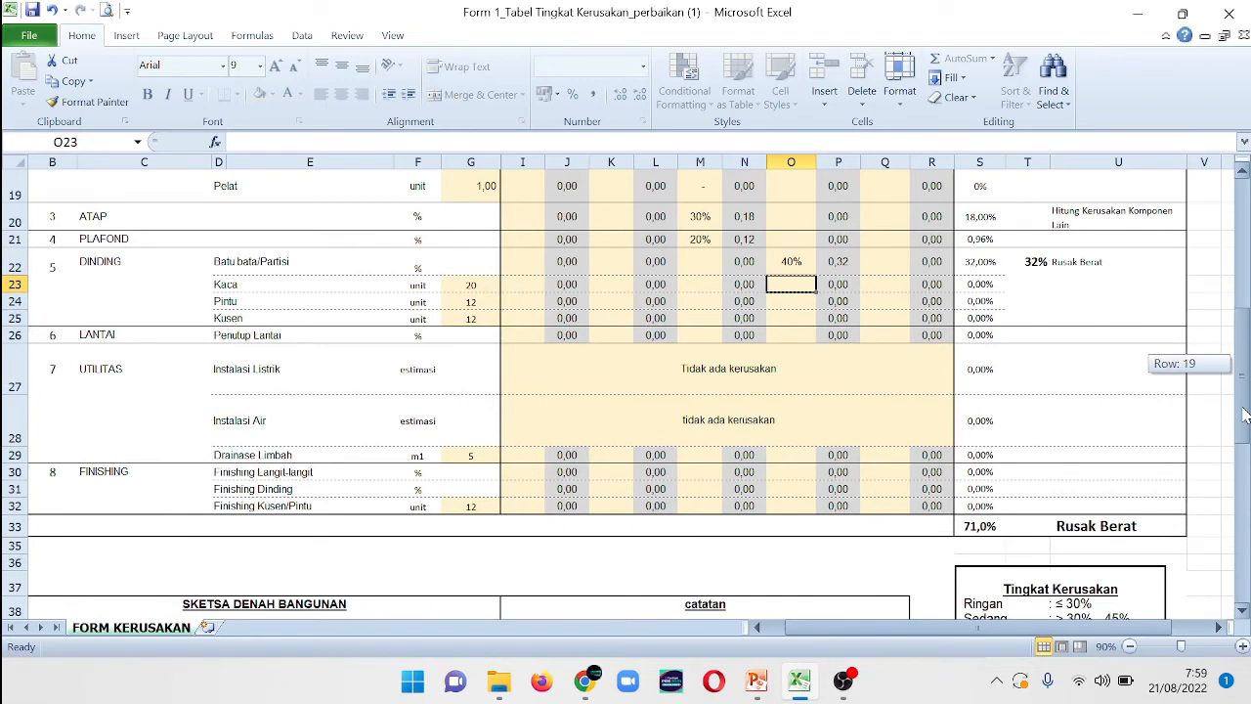
left_click_drag(1245, 414, 1245, 387)
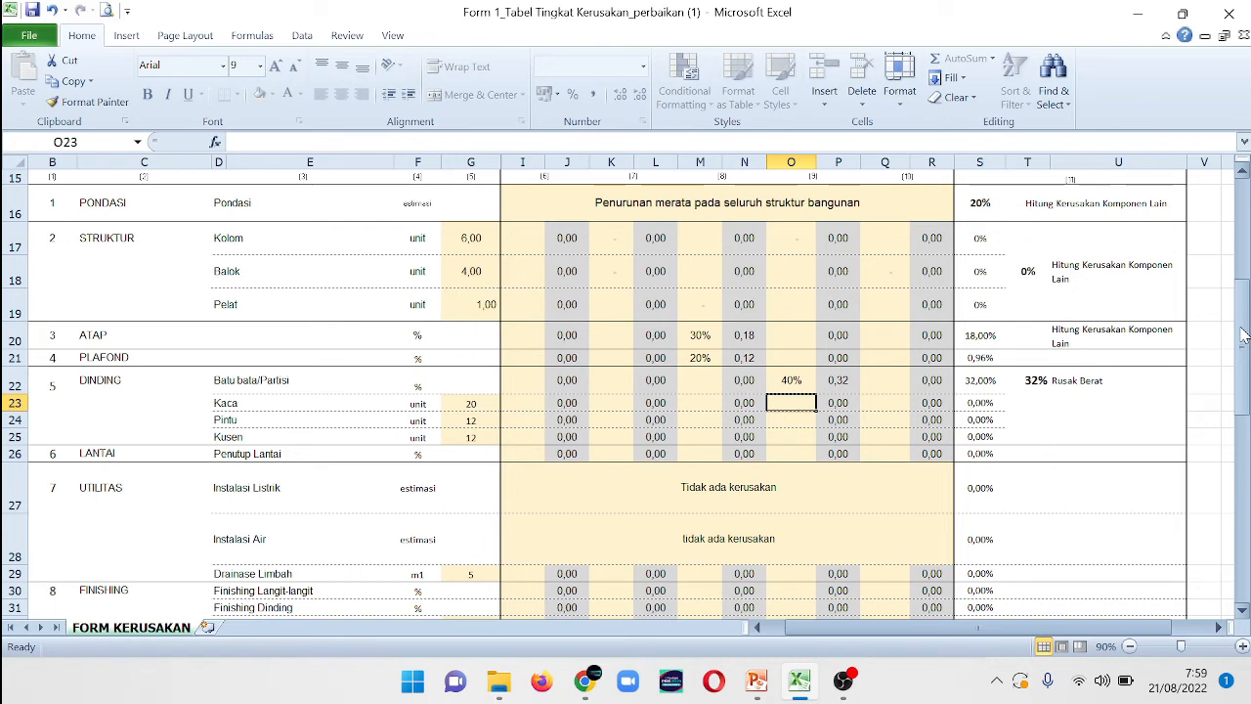
left_click_drag(1242, 334, 1241, 363)
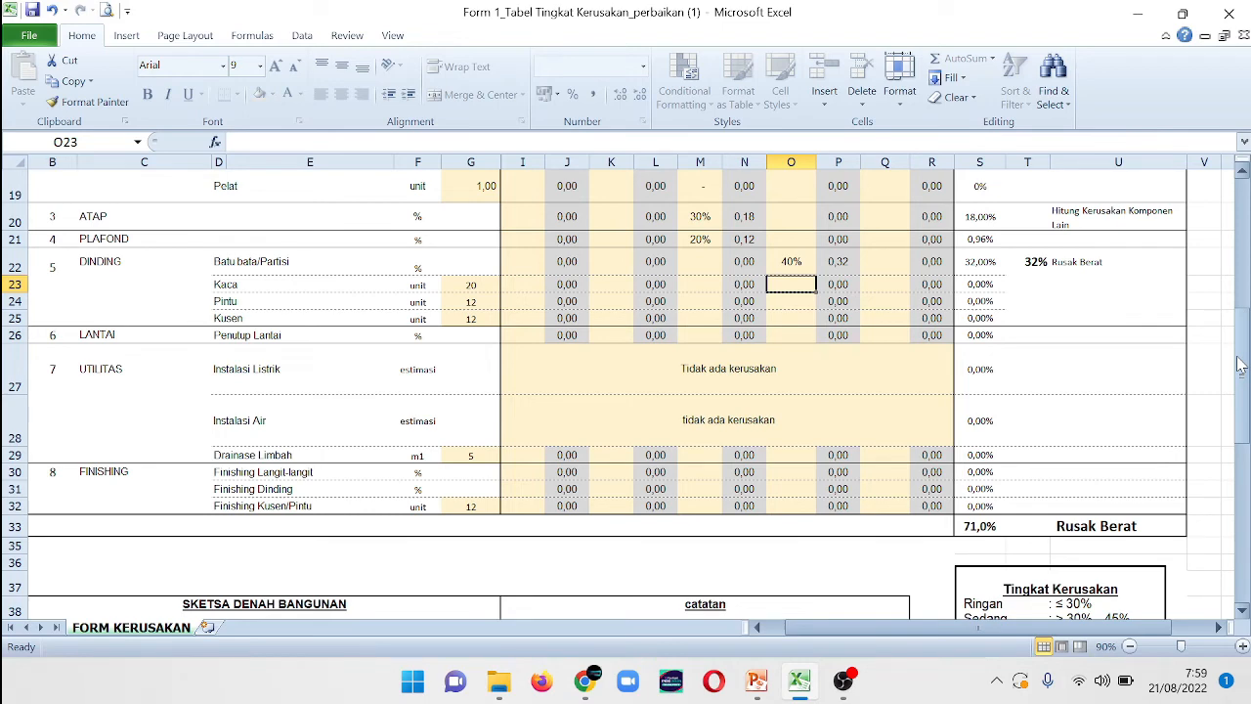
left_click(1239, 364)
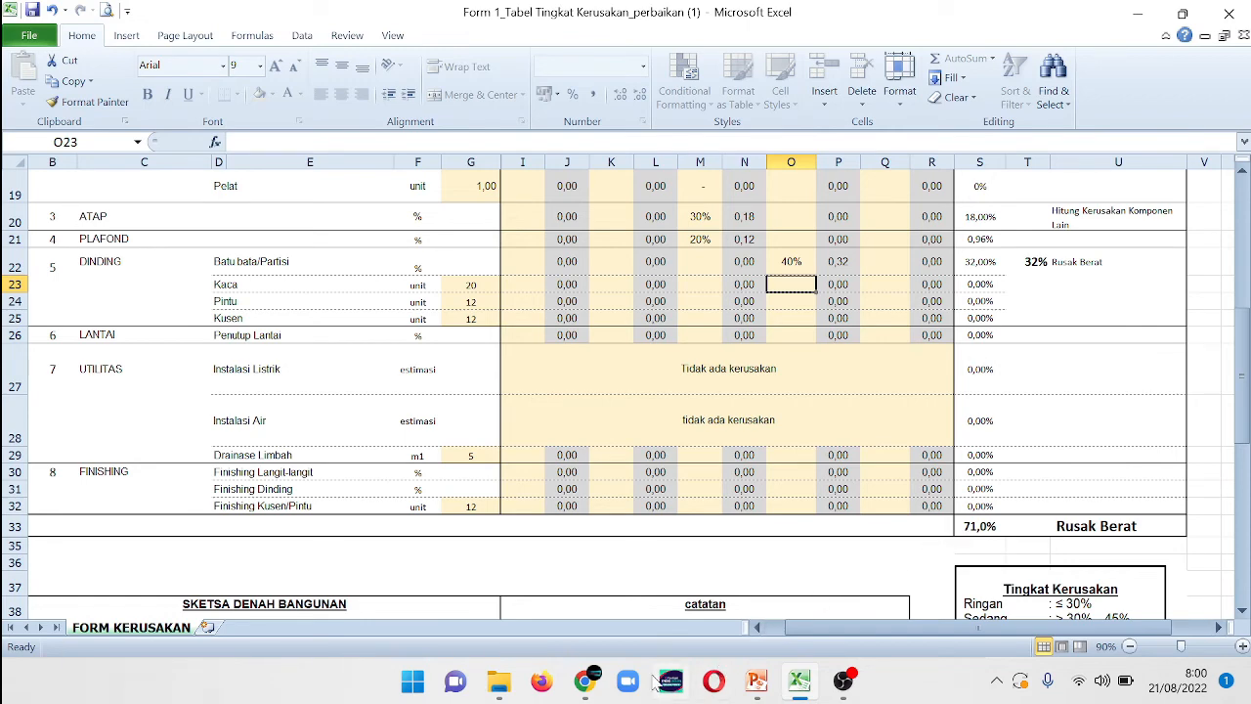
Switch to Dapodik in Chrome, set room R.2's Kerusakan to Rusak Berat with Nilai kerusakan 77, and save the condition
left_click(583, 682)
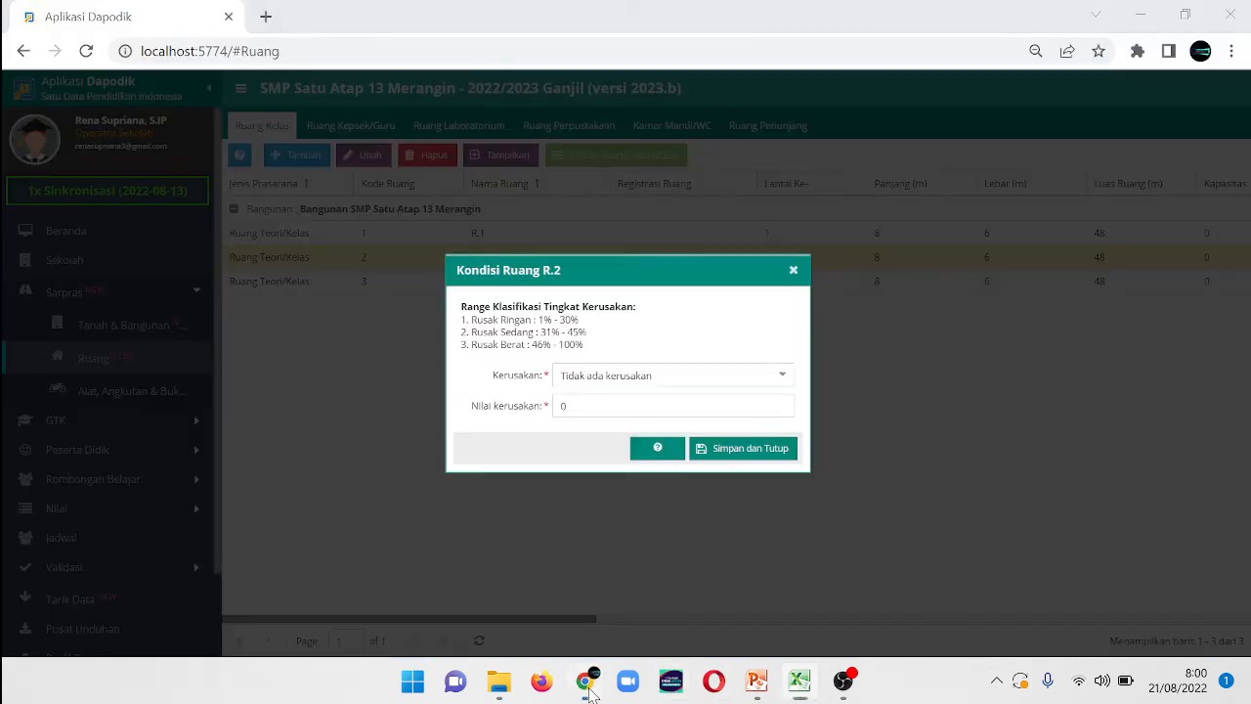
left_click(782, 380)
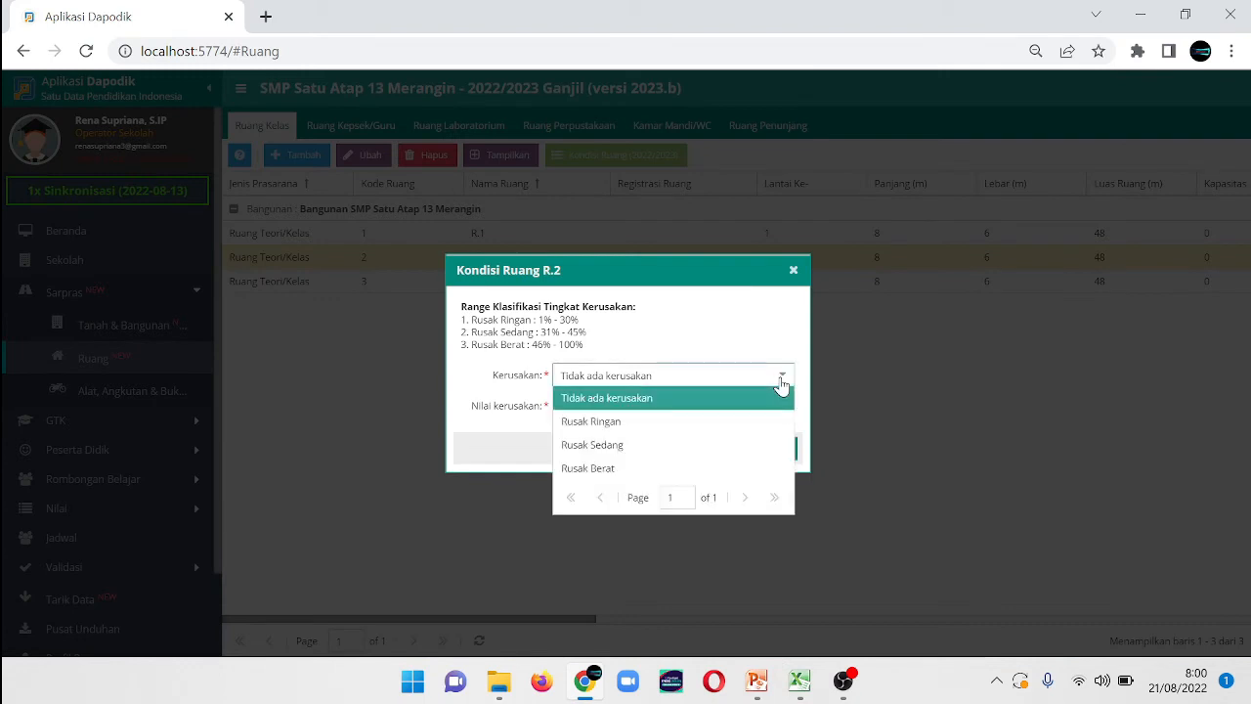
left_click(598, 468)
left_click(596, 399)
key("BackSpace")
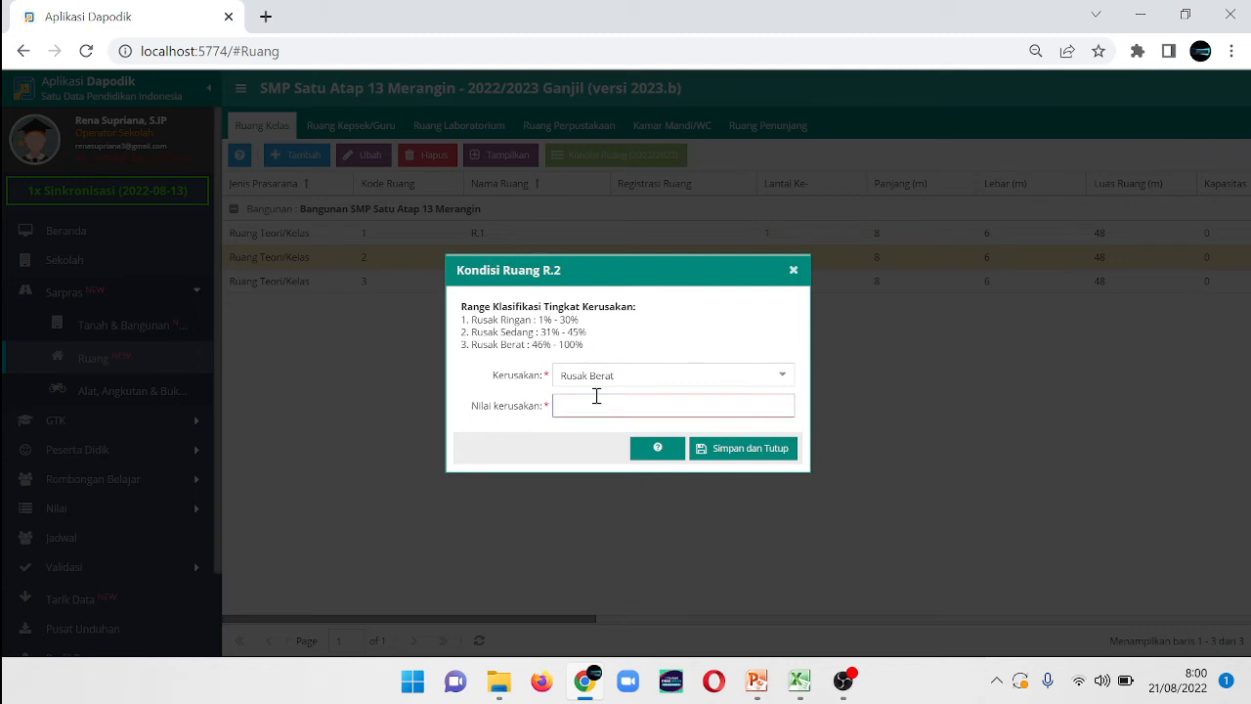
type("77")
left_click(755, 455)
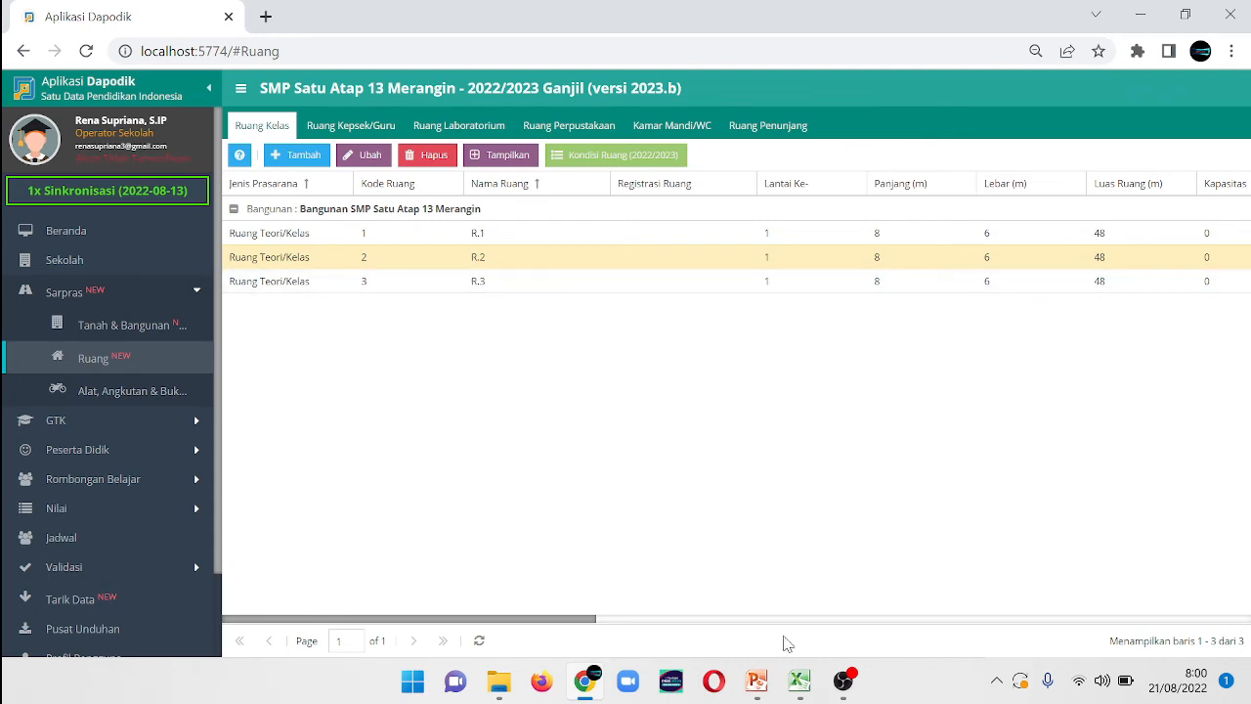
Switch back to Excel and review the TIM SURVEI signature fields, the overall damage level and the form header
left_click(800, 687)
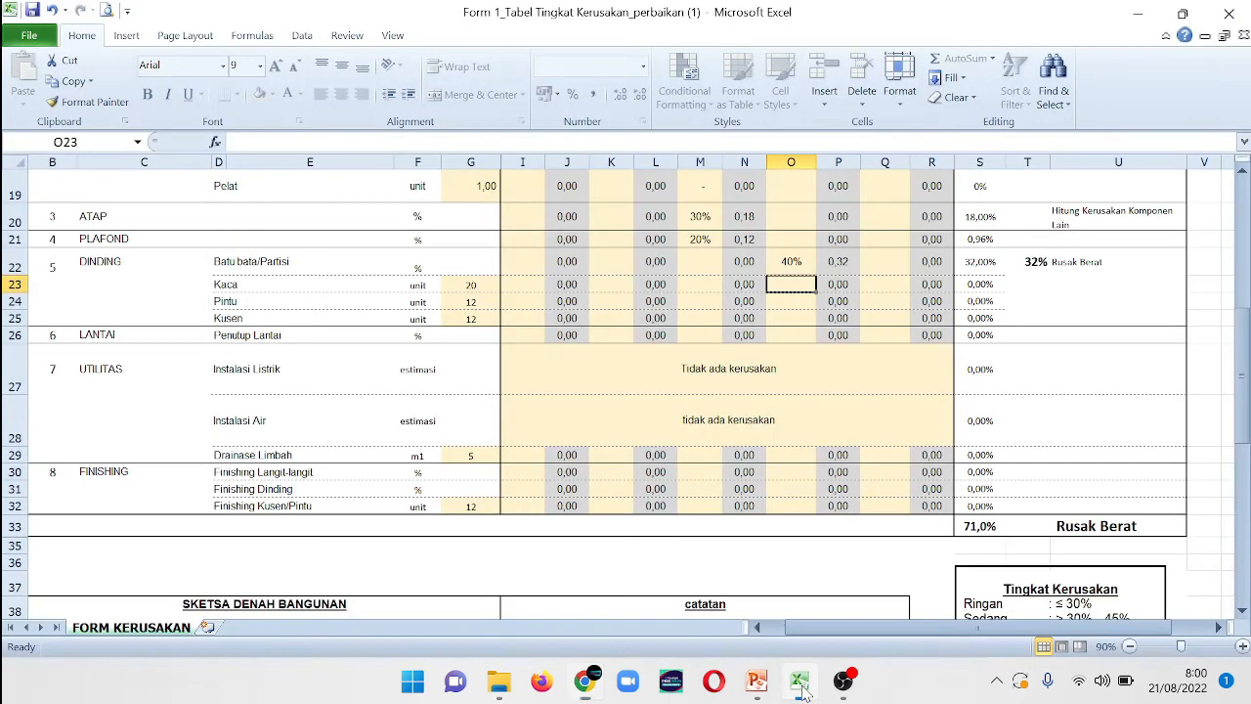
left_click(854, 431)
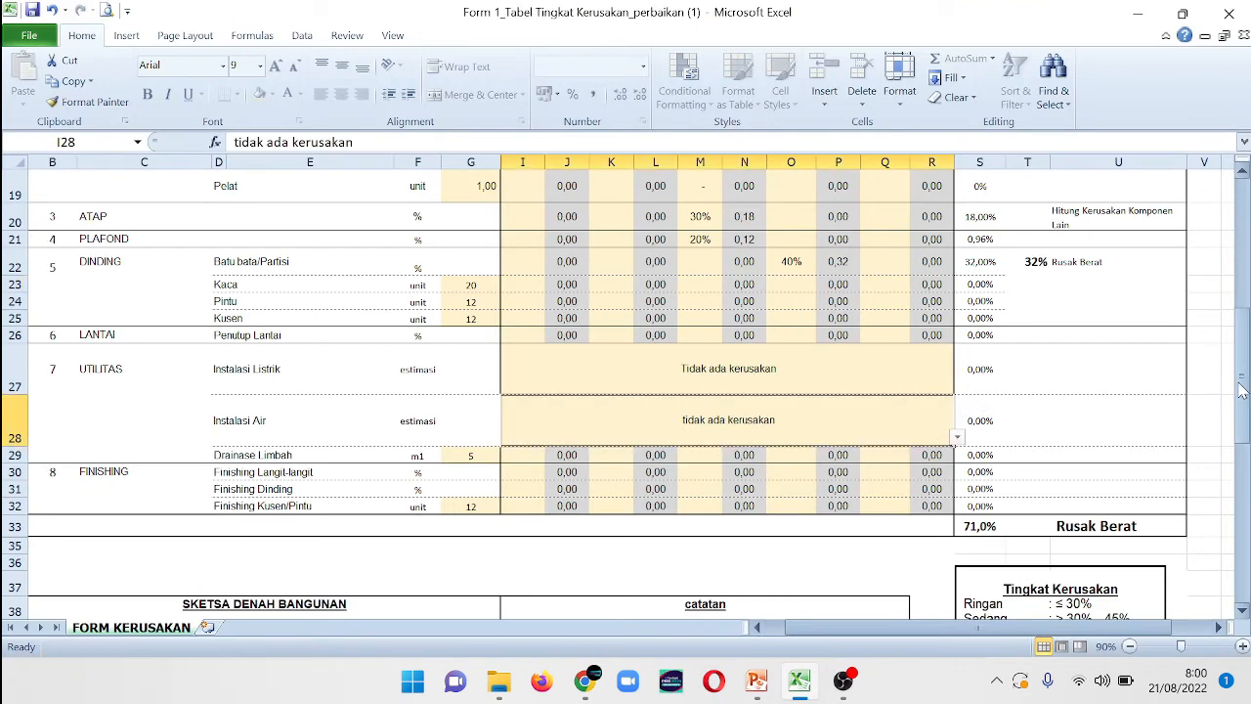
left_click_drag(1241, 389, 1216, 536)
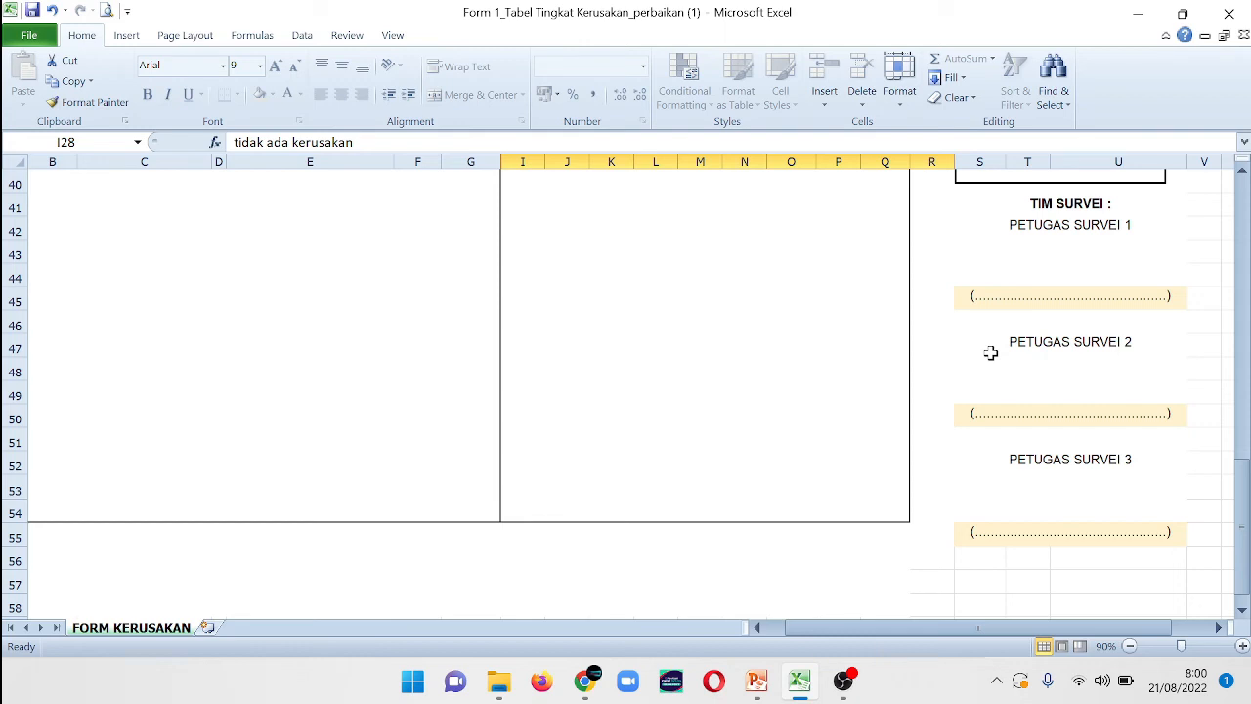
left_click(1060, 293)
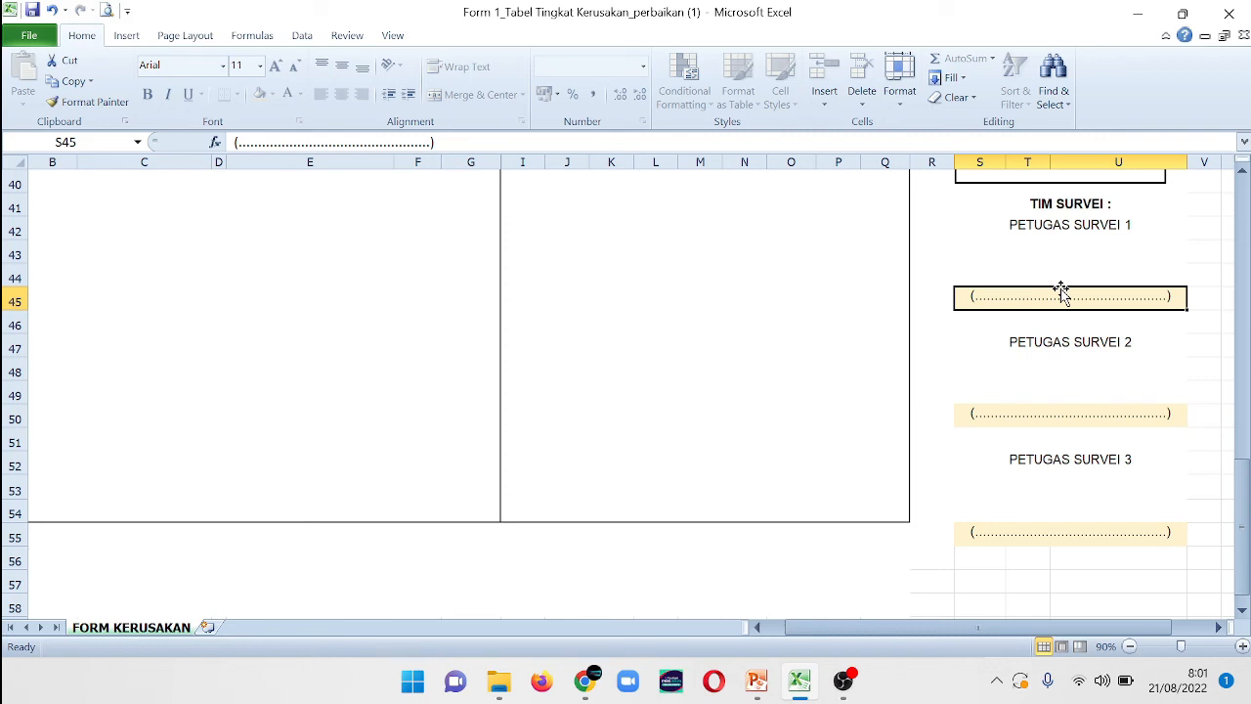
left_click(1053, 411)
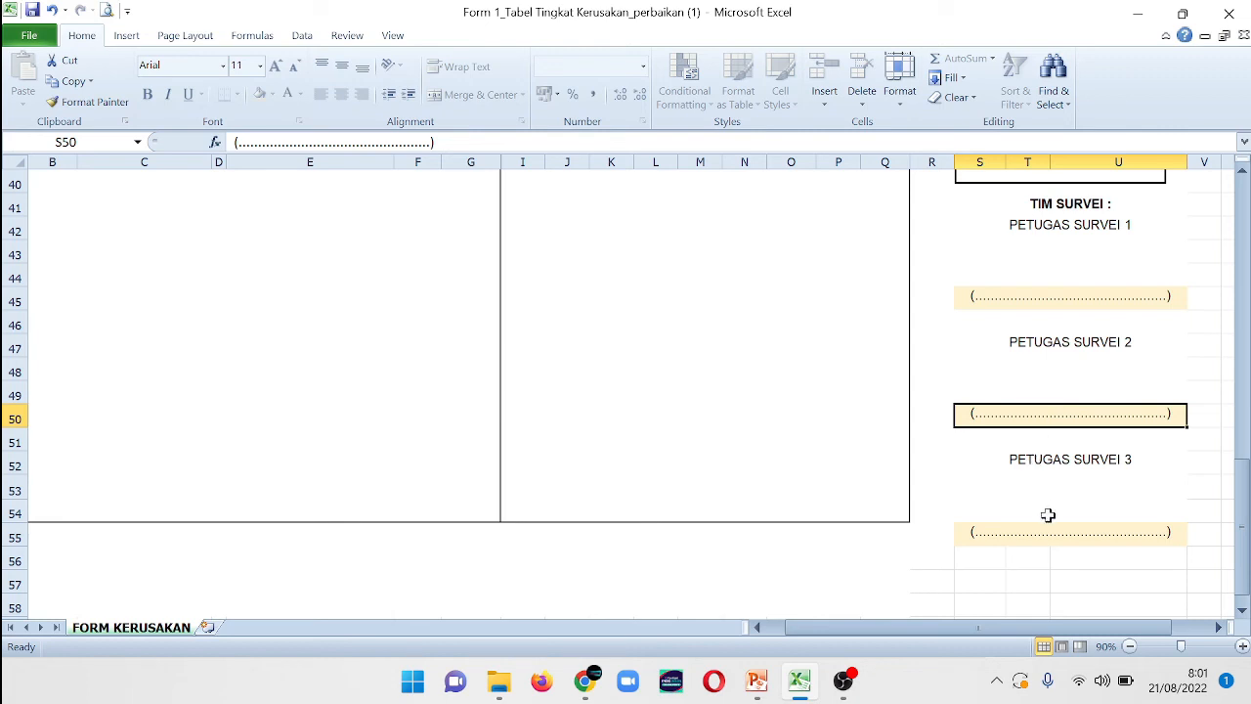
left_click_drag(1242, 533, 1241, 459)
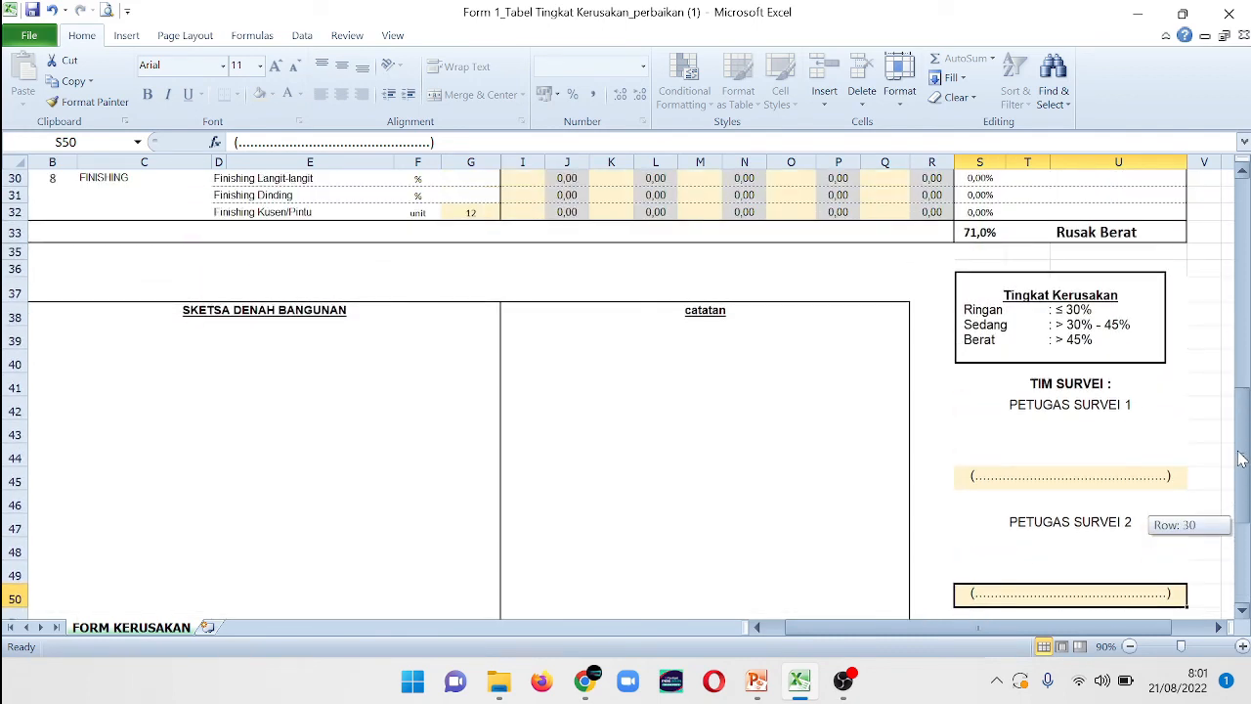
left_click_drag(1242, 459, 1203, 245)
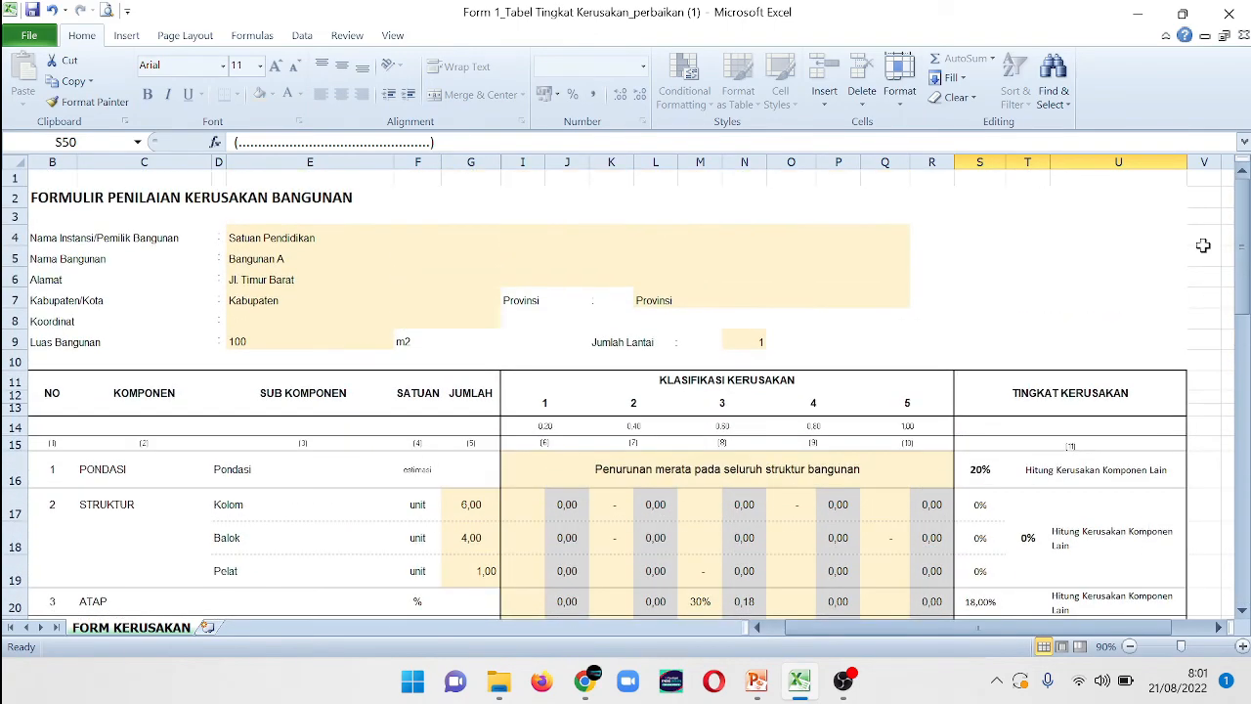